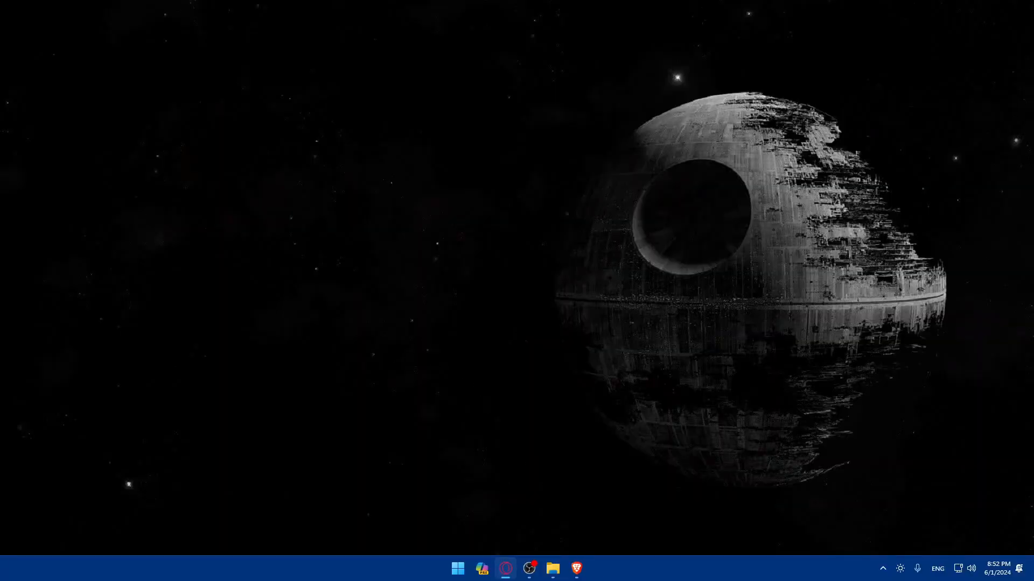
- Switch to the Brave browser and open wix.com
{"action": "left_click", "coordinate": [576, 568]}
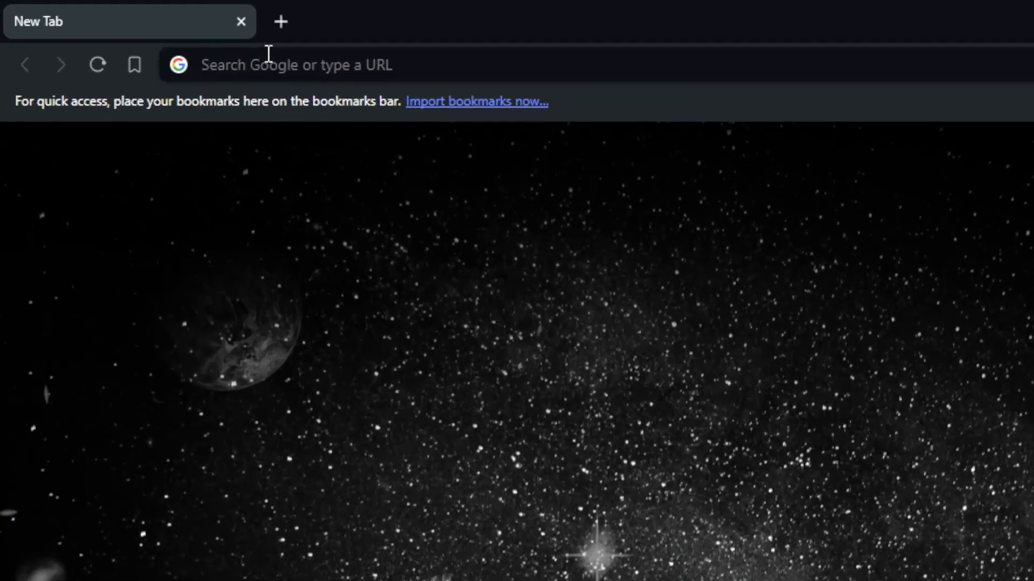
{"action": "left_click", "coordinate": [283, 64]}
{"action": "type", "text": "wix."}
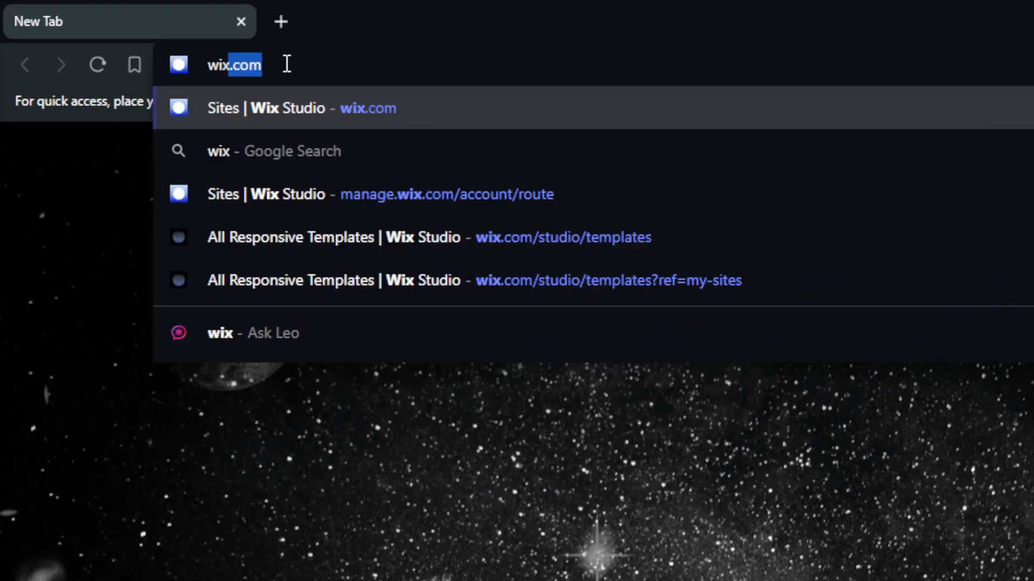
{"action": "type", "text": "com"}
{"action": "key", "text": "Return"}
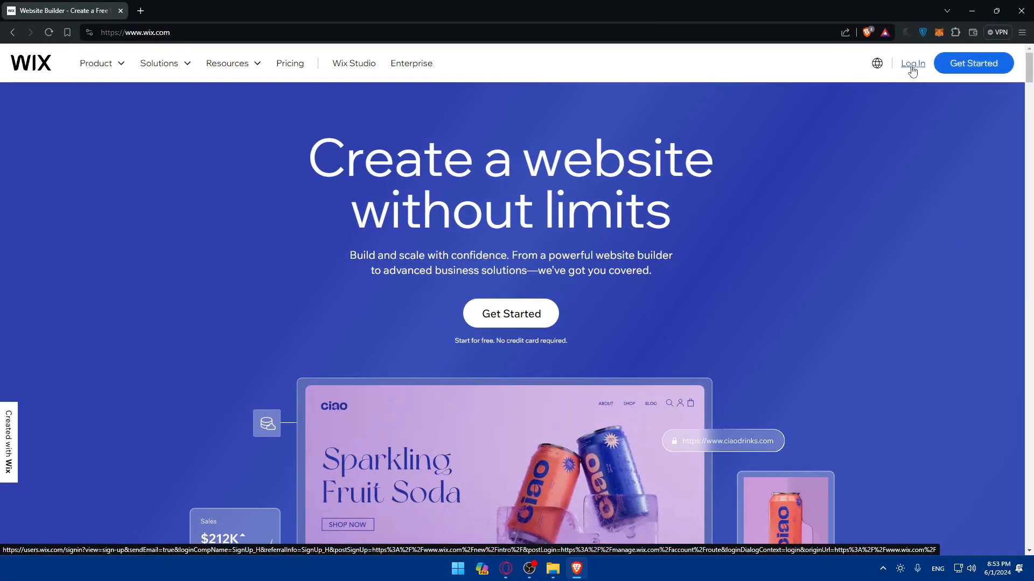
- Log in to Wix by continuing with a saved Google account
{"action": "left_click", "coordinate": [790, 130]}
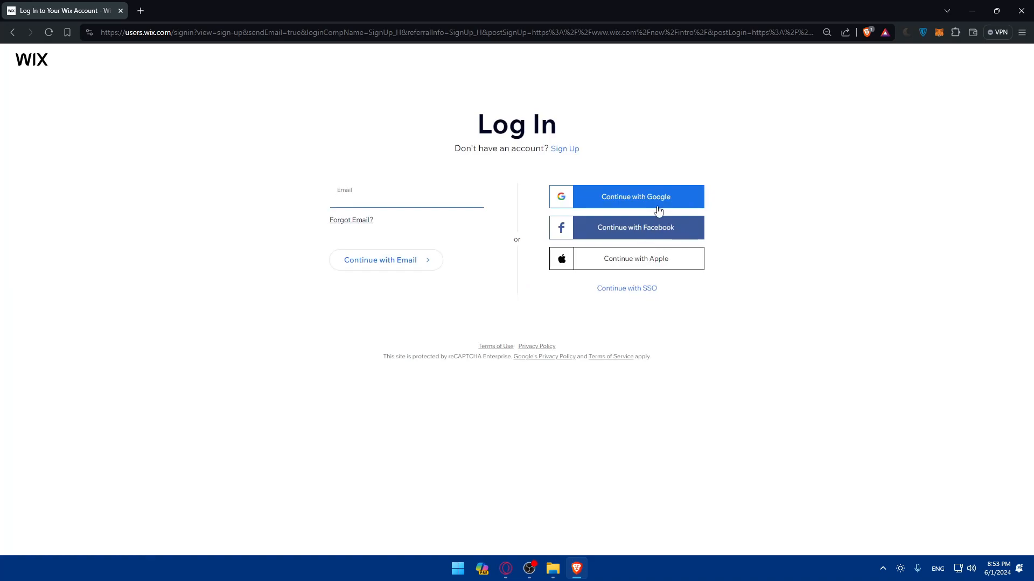
{"action": "left_click", "coordinate": [632, 209]}
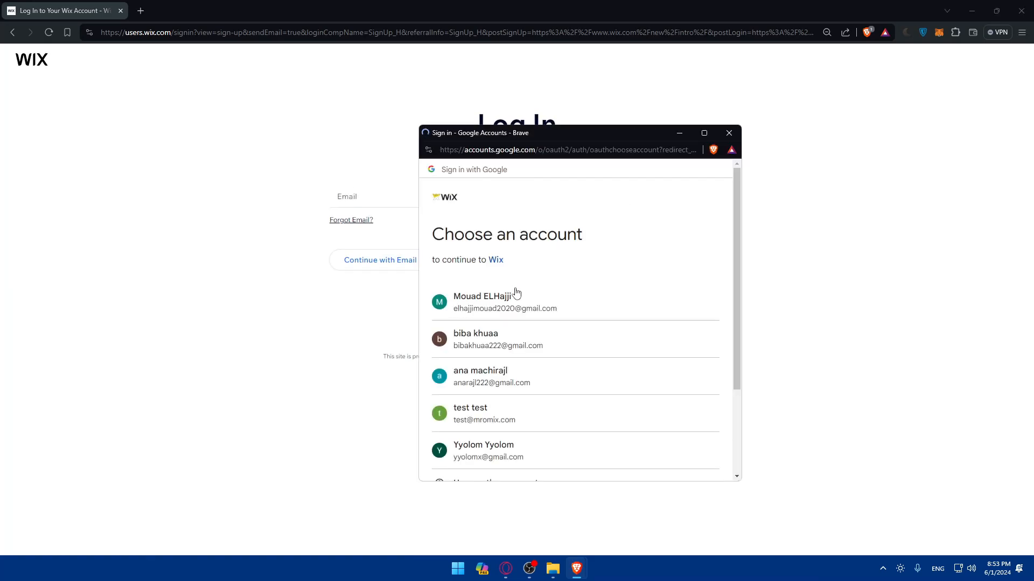
{"action": "left_click", "coordinate": [495, 340]}
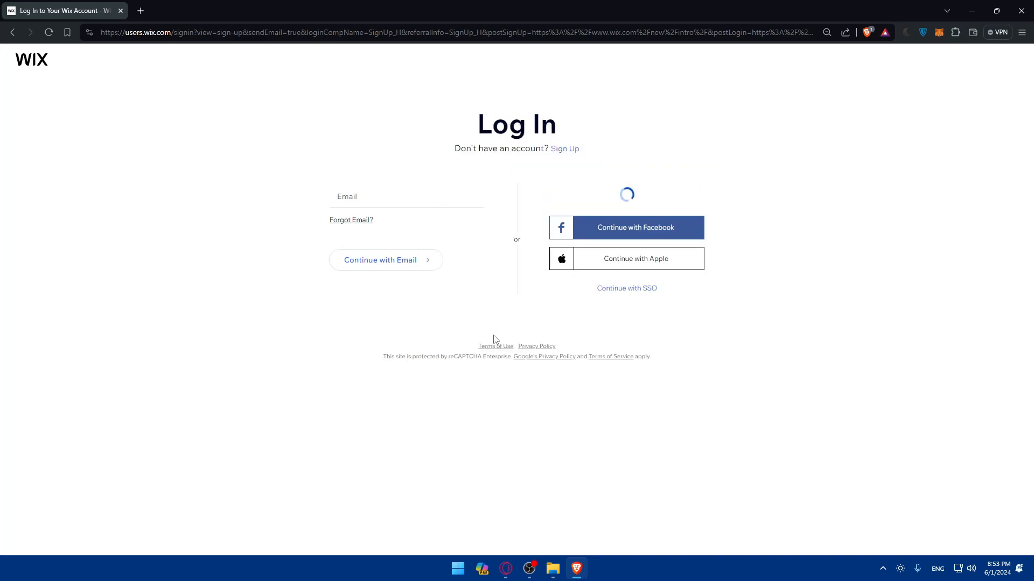
{"action": "left_click", "coordinate": [565, 302]}
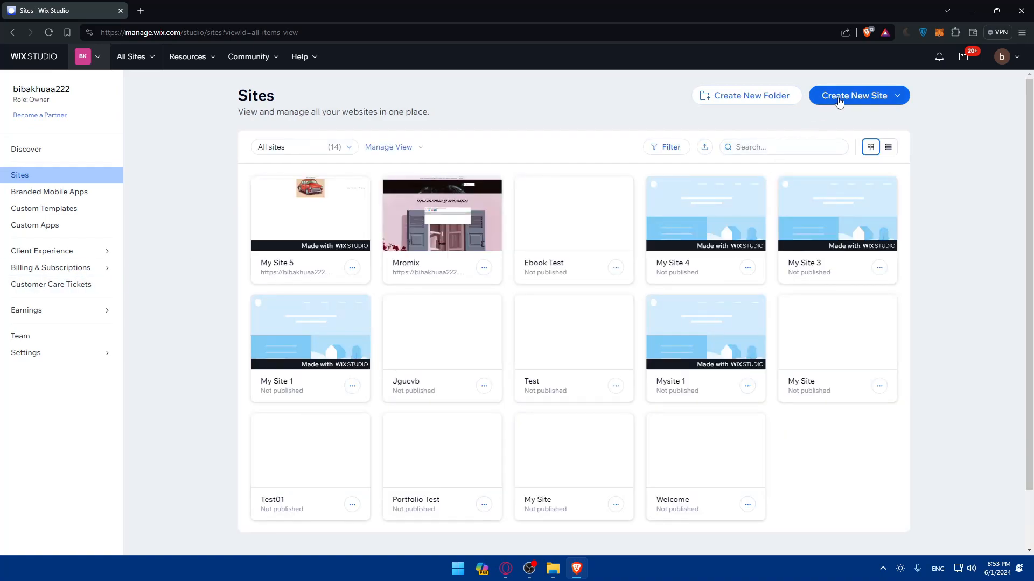
- Create a new site using the Wix Editor and start the AI setup chat
{"action": "left_click", "coordinate": [839, 101]}
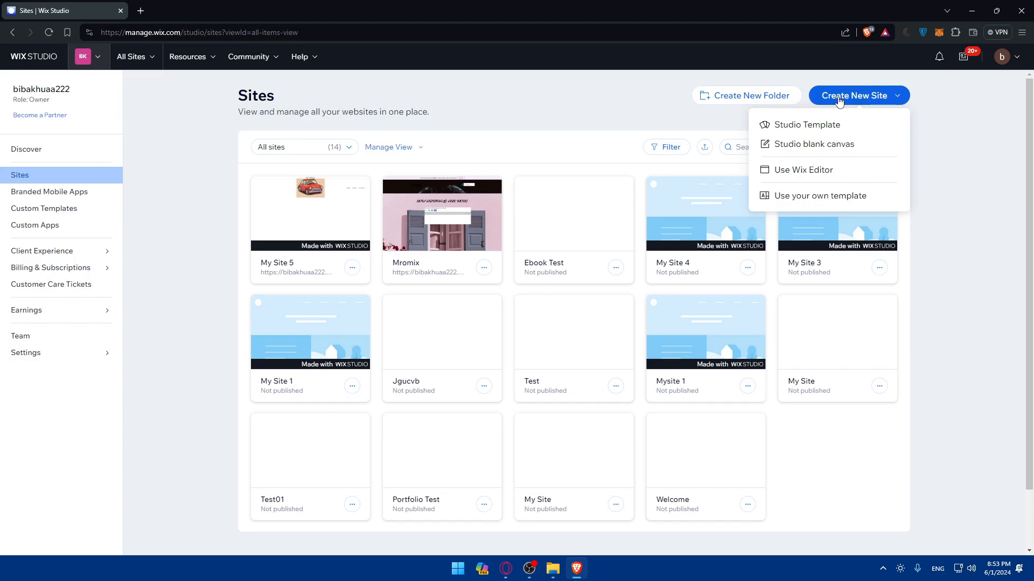
{"action": "left_click", "coordinate": [818, 172]}
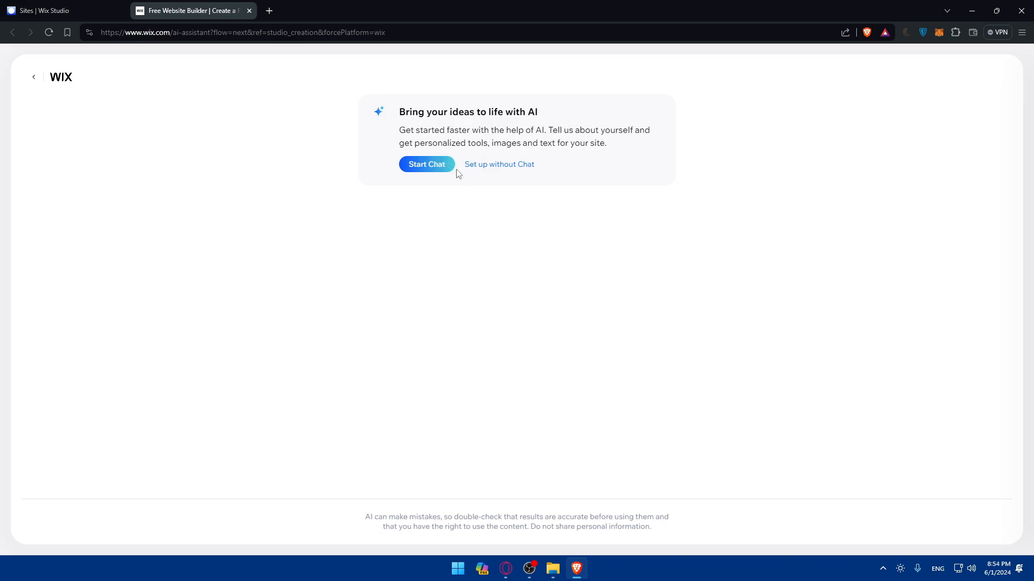
{"action": "left_click", "coordinate": [438, 171]}
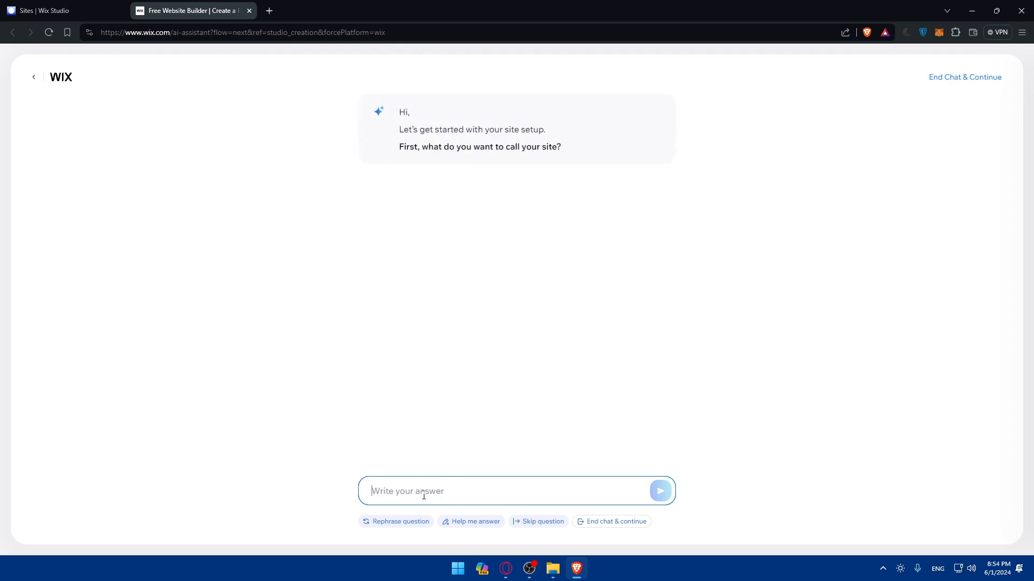
- Answer the site name question with "i want to create a login page"
{"action": "type", "text": "i wa"}
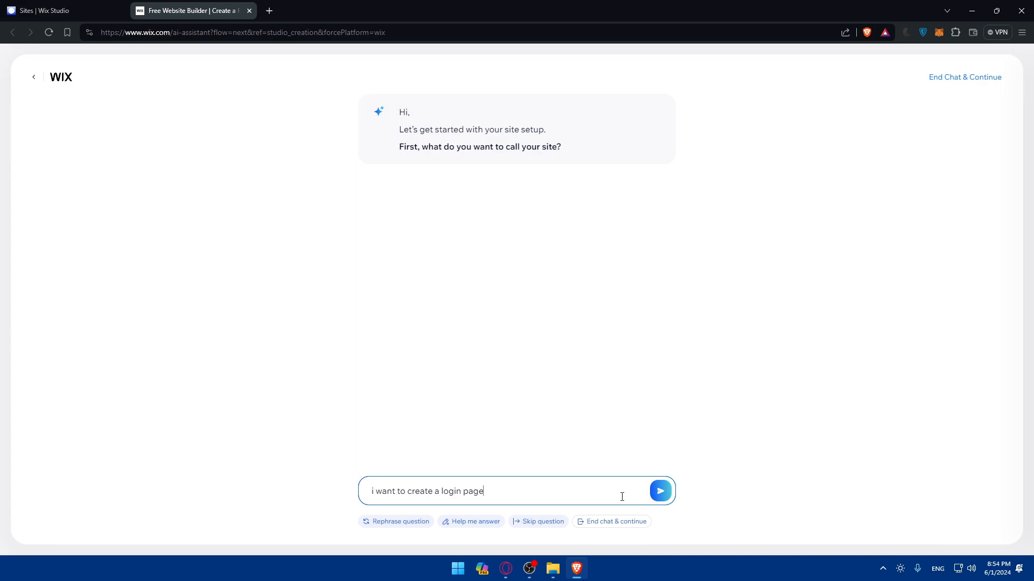
{"action": "type", "text": "nt to create a login page"}
{"action": "key", "text": "Return"}
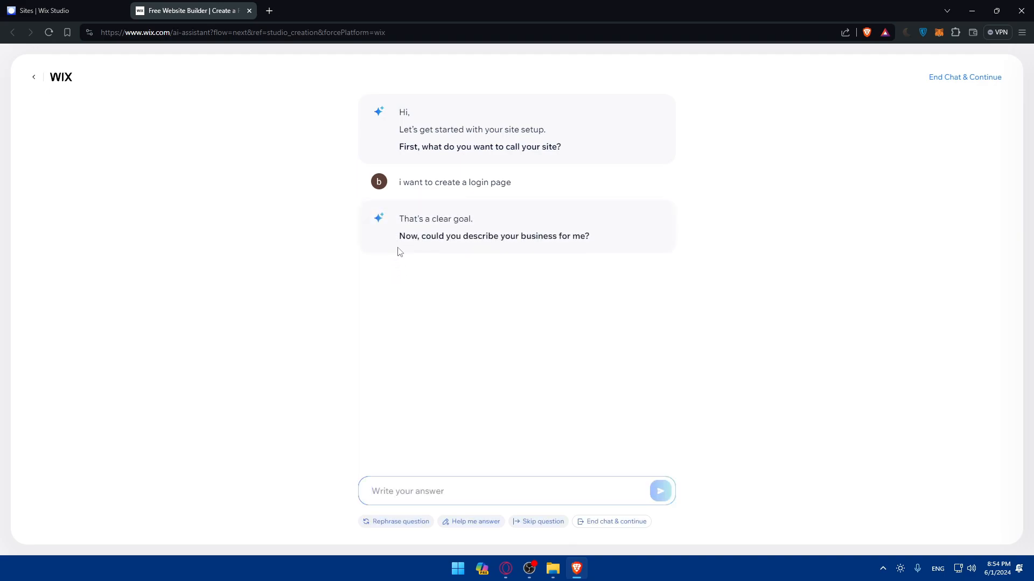
- Answer the business description question with "i still dont have a business yet i just need the login page"
{"action": "left_click", "coordinate": [501, 484]}
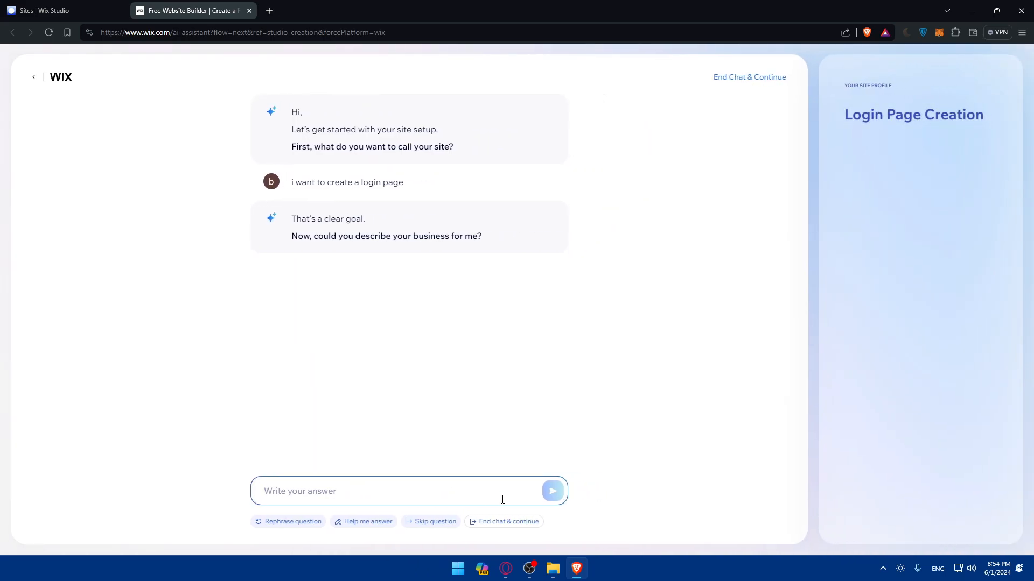
{"action": "type", "text": "i s"}
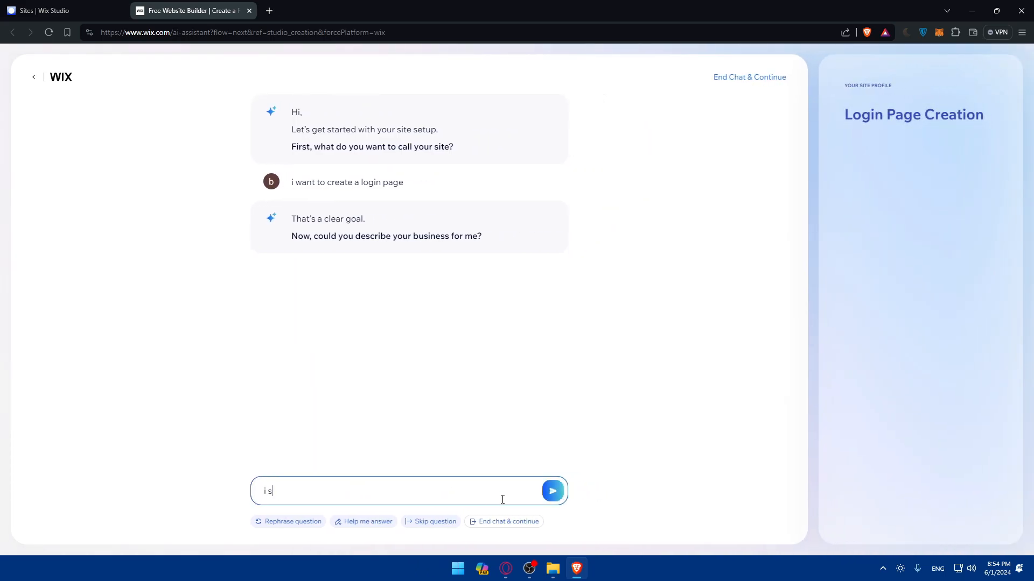
{"action": "type", "text": "till dont have a business yet i just"}
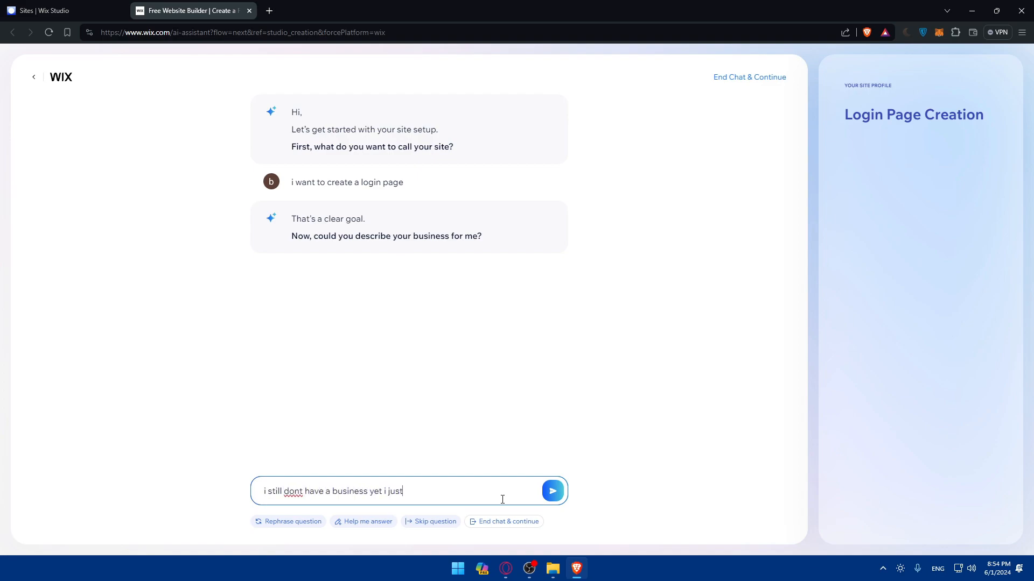
{"action": "type", "text": " need the login page"}
{"action": "key", "text": "Return"}
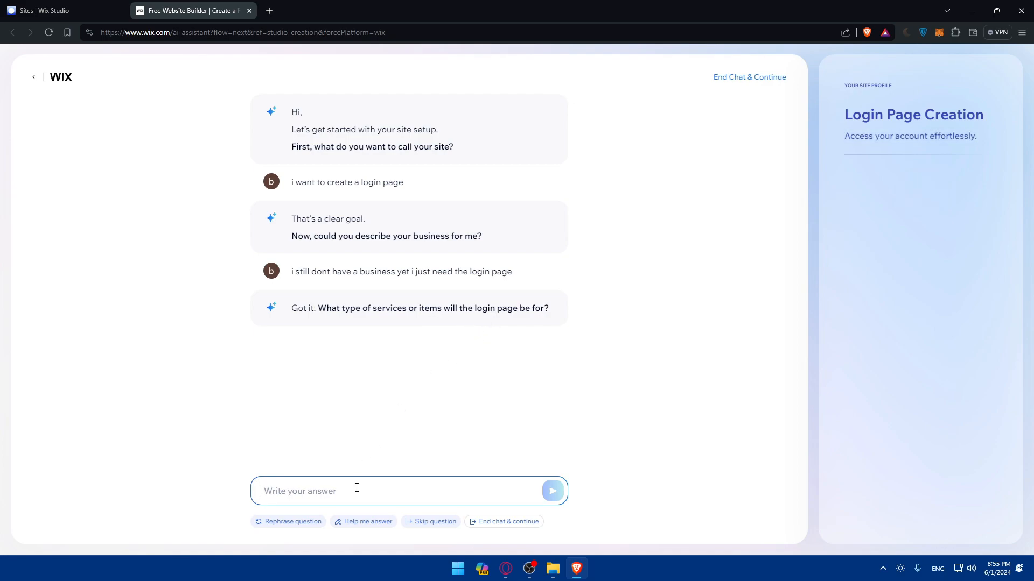
- Answer the services question with "just ghatering some users informations" and the design question with "no just do whatever you want"
{"action": "type", "text": "just ghatering some users informations"}
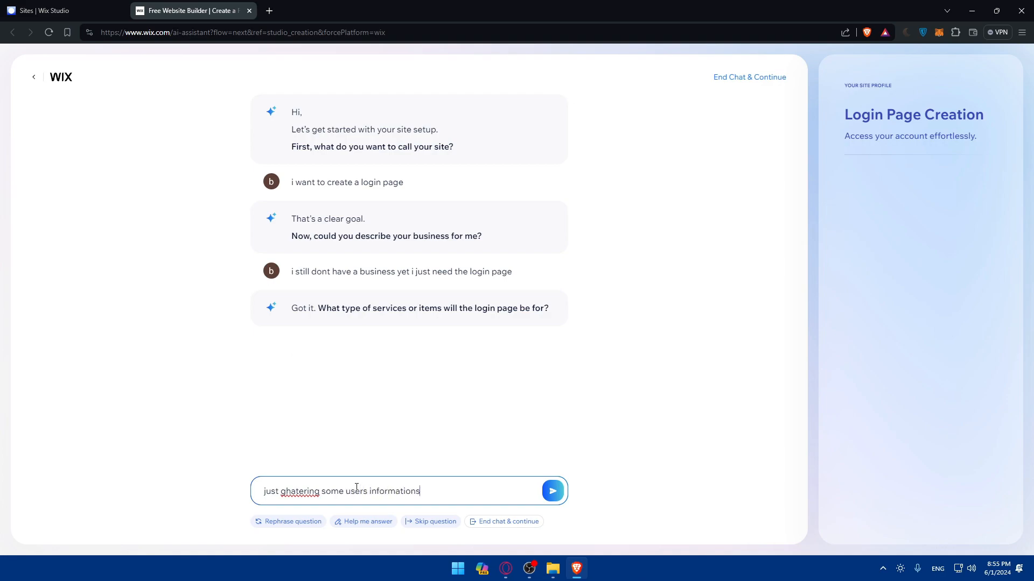
{"action": "key", "text": "Return"}
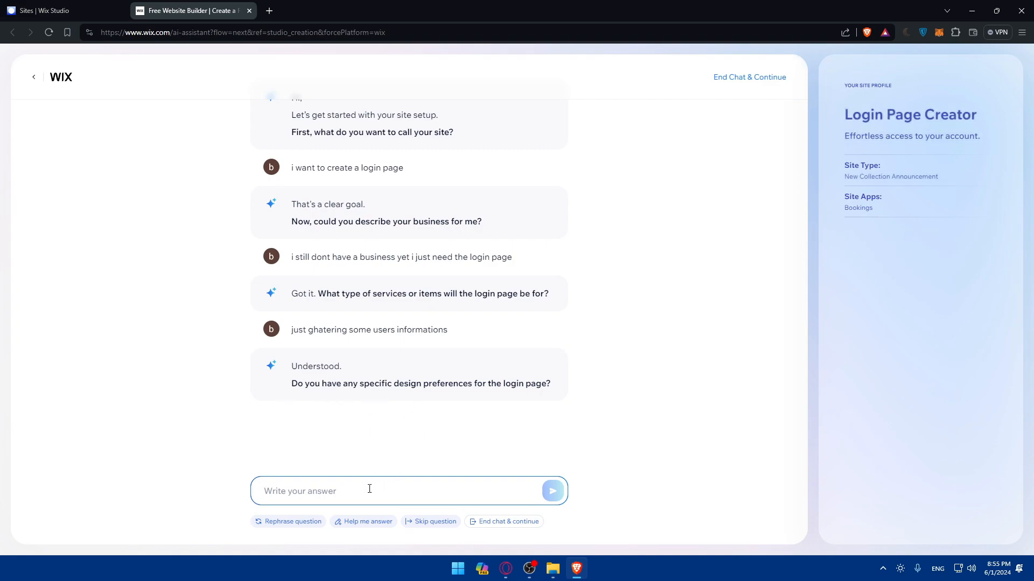
{"action": "type", "text": "no just do whatever you want"}
{"action": "key", "text": "Return"}
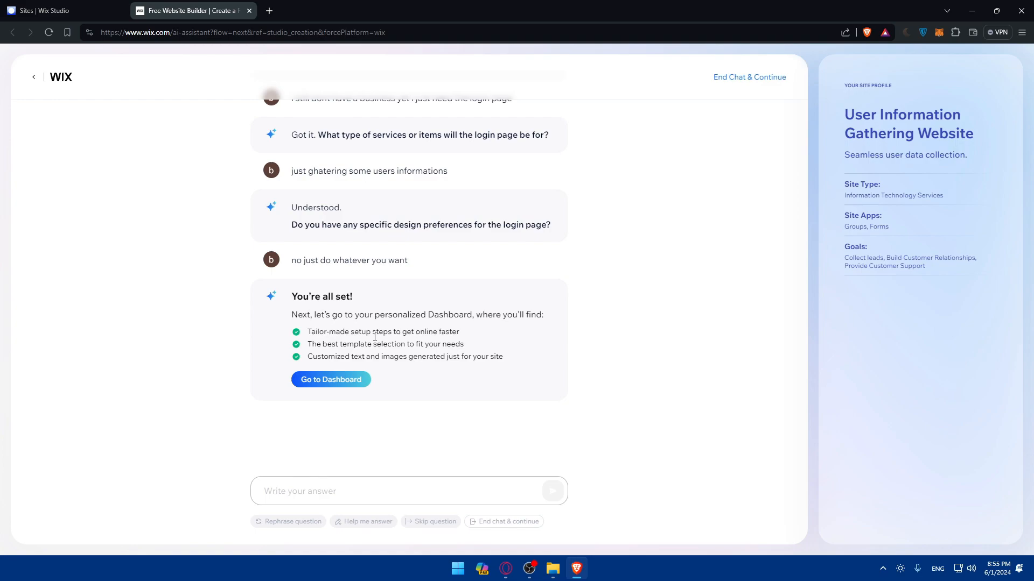
- Go to the new site's dashboard, start designing the website and have its design generated with AI
{"action": "left_click", "coordinate": [324, 380]}
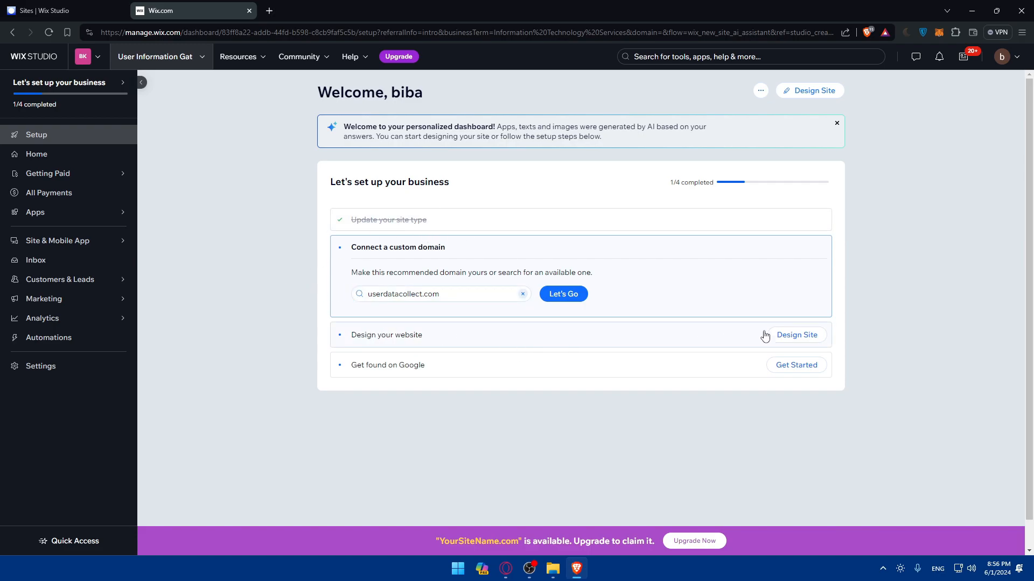
{"action": "left_click", "coordinate": [789, 336]}
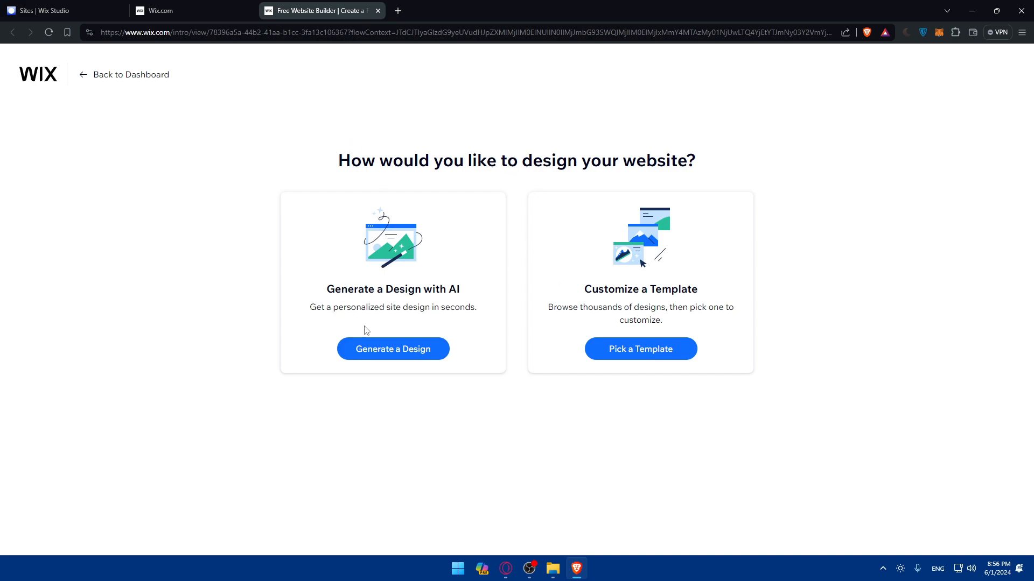
{"action": "left_click", "coordinate": [397, 355]}
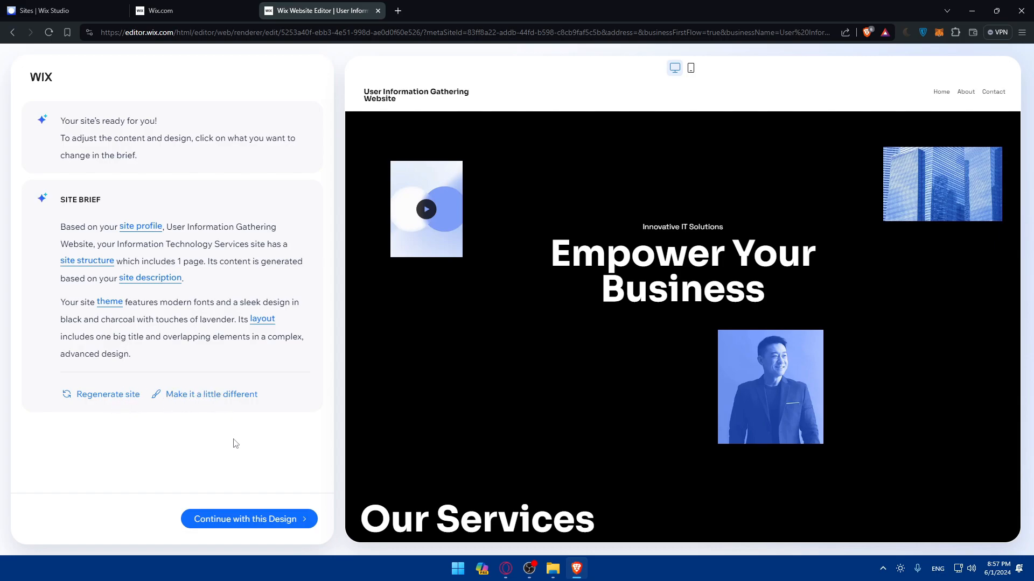
- Accept the generated site design and continue to the editor without connecting a domain
{"action": "scroll", "coordinate": [756, 221], "scroll_direction": "down", "scroll_amount": 6}
{"action": "scroll", "coordinate": [754, 221], "scroll_direction": "up", "scroll_amount": 6}
{"action": "left_click", "coordinate": [263, 522]}
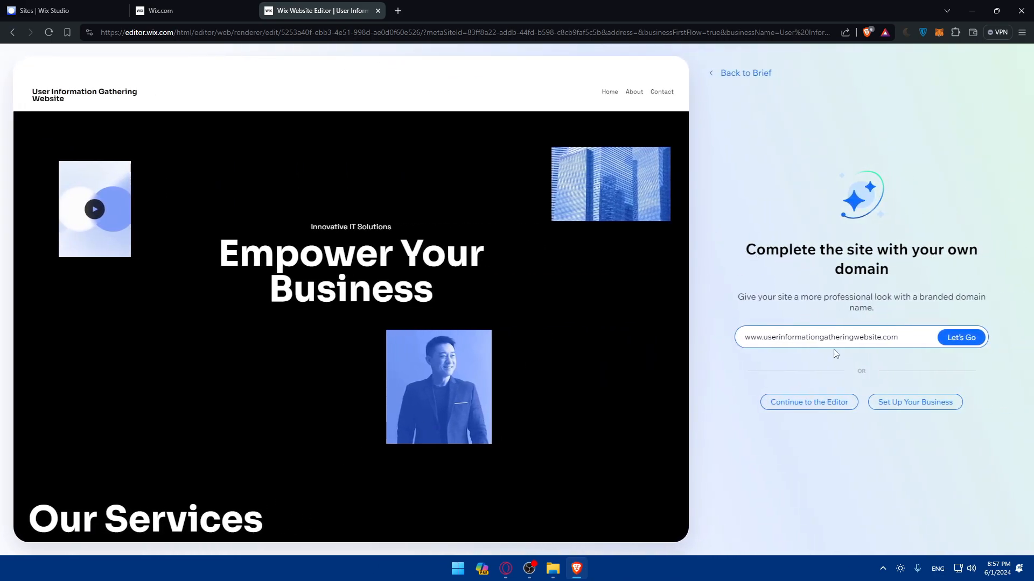
{"action": "left_click", "coordinate": [808, 409]}
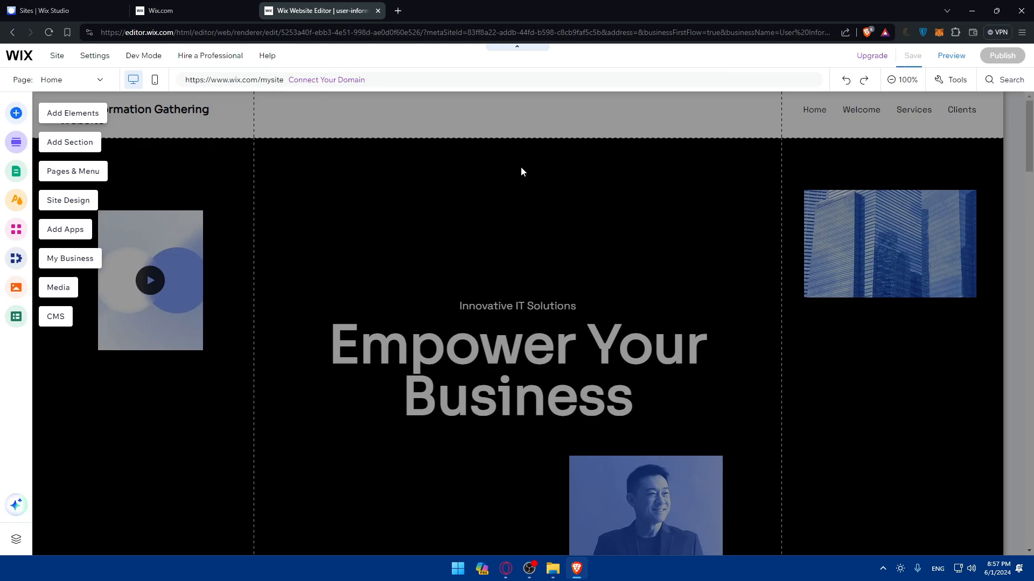
- Look through the generated home page from the header through the services and clients sections to the footer
{"action": "scroll", "coordinate": [377, 221], "scroll_direction": "down", "scroll_amount": 15}
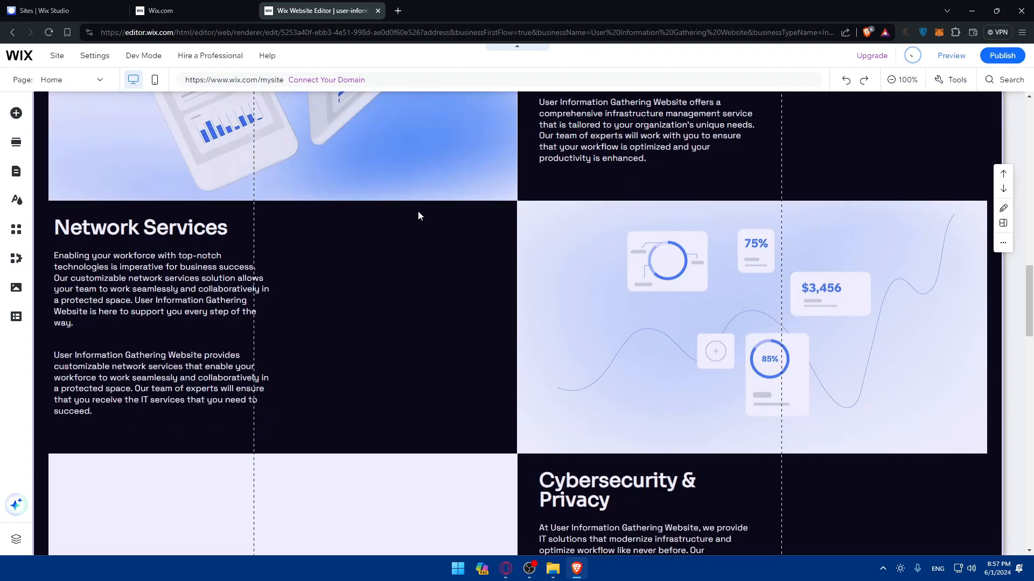
{"action": "scroll", "coordinate": [419, 215], "scroll_direction": "down", "scroll_amount": 20}
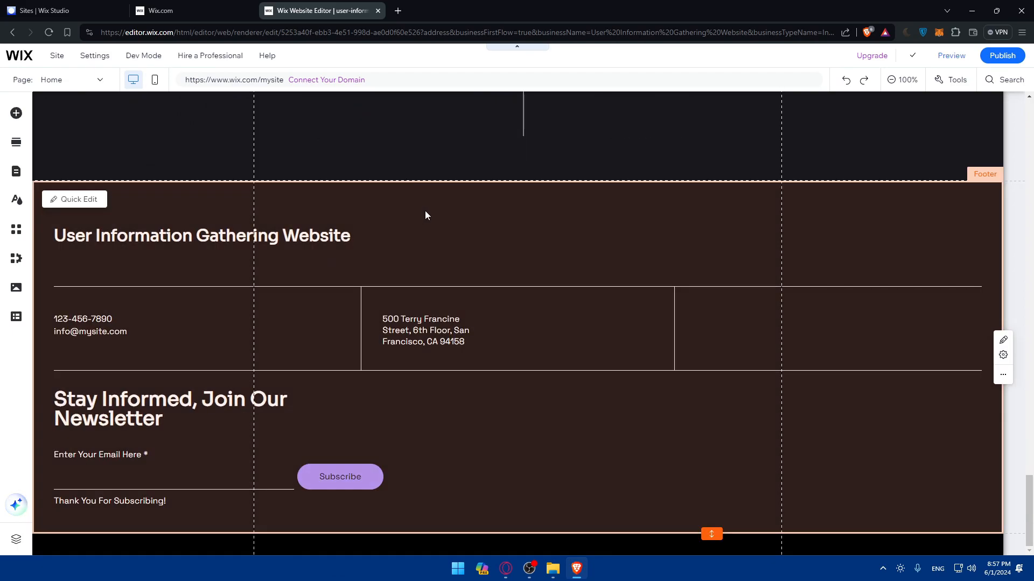
{"action": "scroll", "coordinate": [479, 247], "scroll_direction": "up", "scroll_amount": 20}
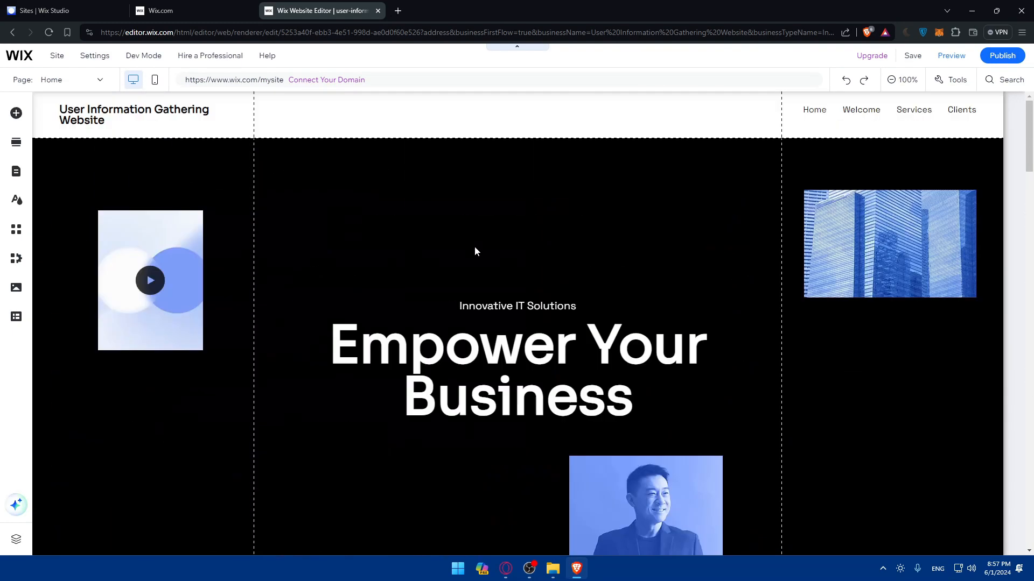
{"action": "scroll", "coordinate": [472, 250], "scroll_direction": "down", "scroll_amount": 5}
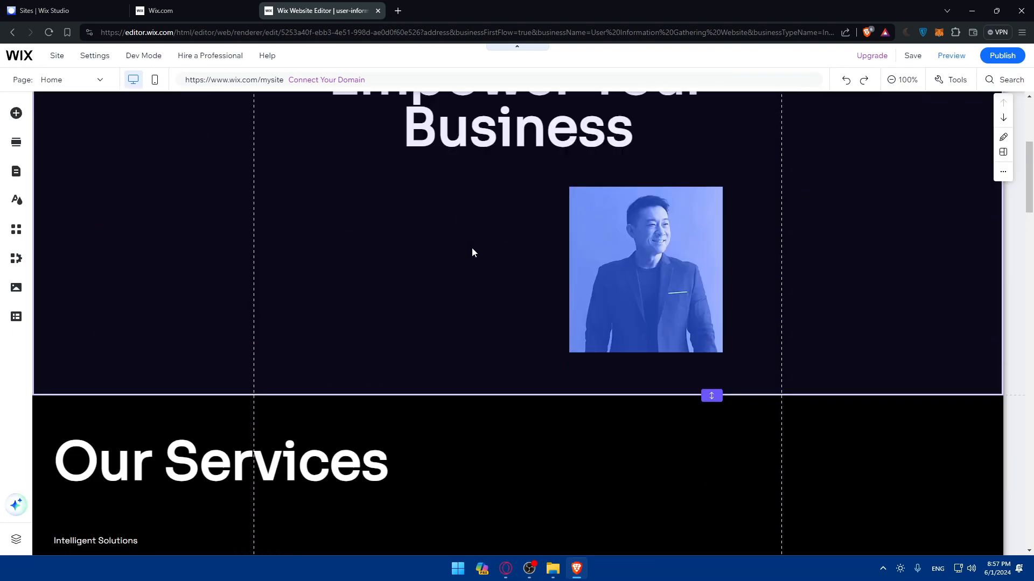
{"action": "scroll", "coordinate": [508, 239], "scroll_direction": "up", "scroll_amount": 2}
{"action": "scroll", "coordinate": [489, 256], "scroll_direction": "down", "scroll_amount": 5}
{"action": "scroll", "coordinate": [489, 255], "scroll_direction": "down", "scroll_amount": 10}
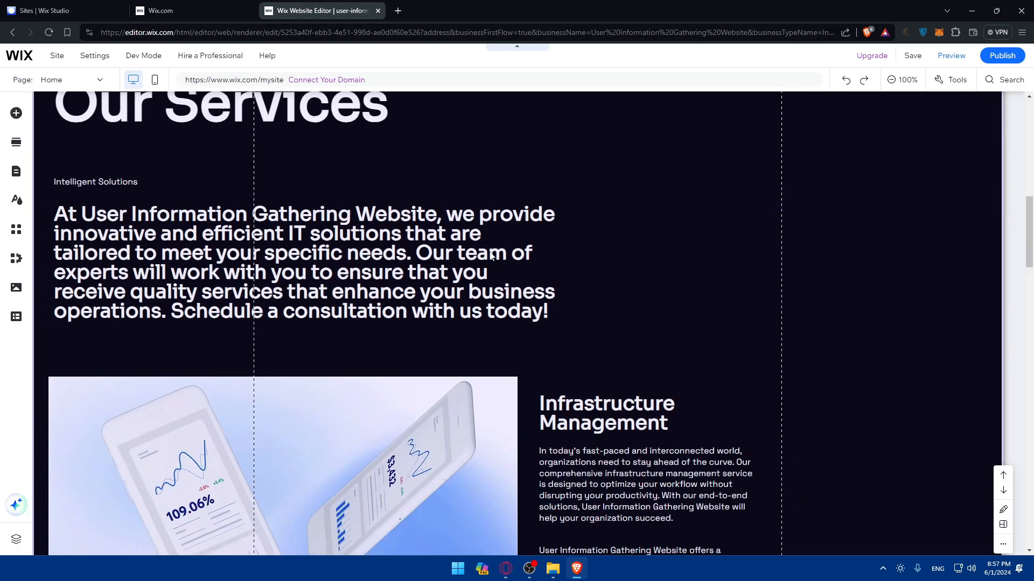
{"action": "scroll", "coordinate": [488, 249], "scroll_direction": "down", "scroll_amount": 6}
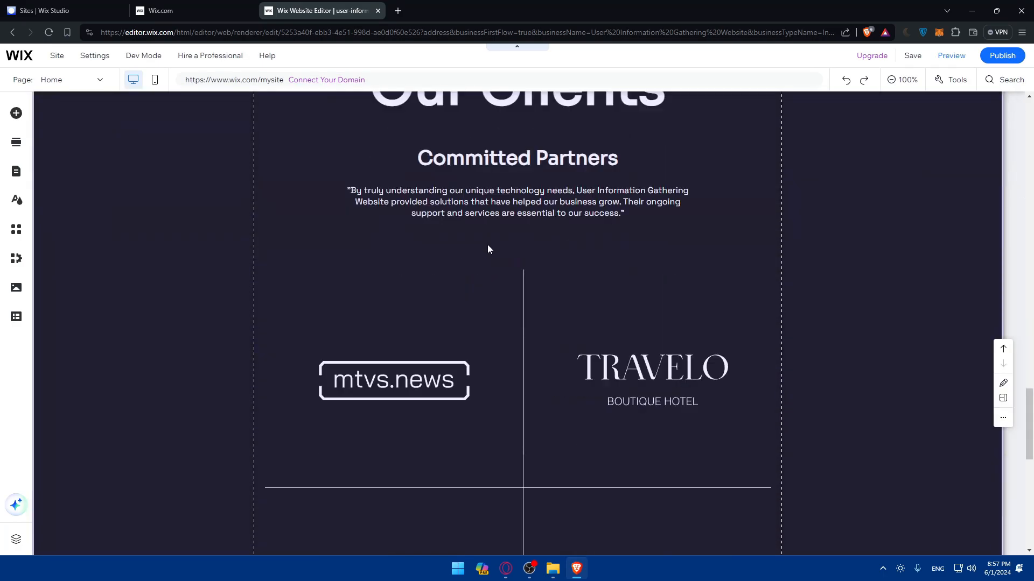
{"action": "scroll", "coordinate": [485, 246], "scroll_direction": "up", "scroll_amount": 20}
{"action": "scroll", "coordinate": [482, 243], "scroll_direction": "down", "scroll_amount": 5}
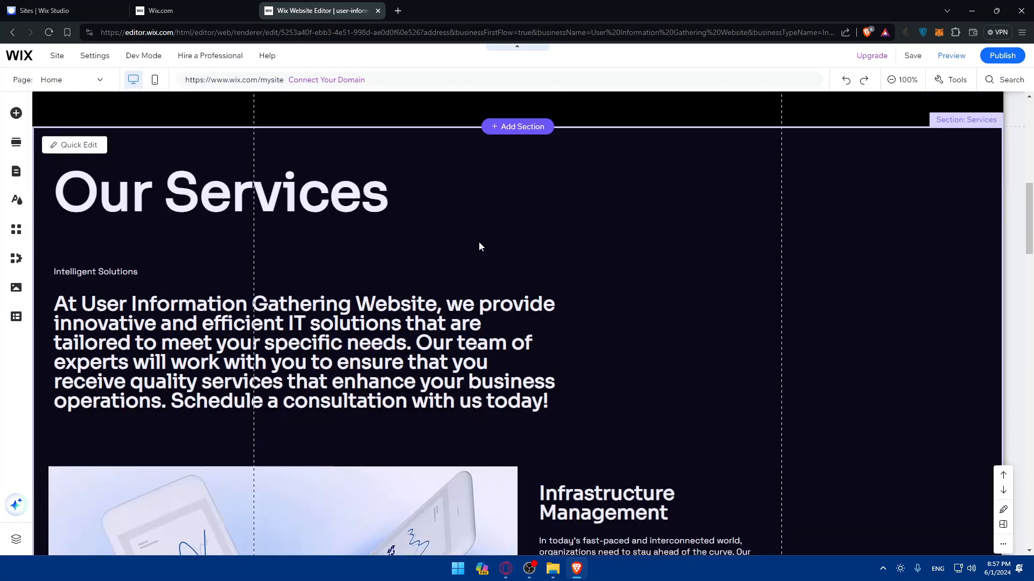
- Start adding a section above Our Services and browse the ready-made Contact and Subscribe section designs
{"action": "left_click", "coordinate": [516, 216]}
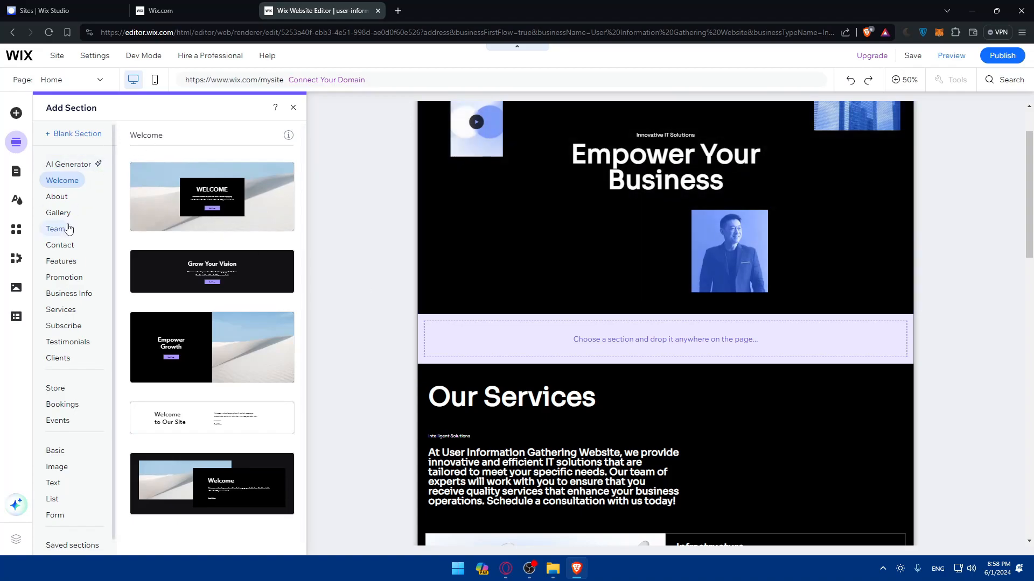
{"action": "scroll", "coordinate": [68, 231], "scroll_direction": "down", "scroll_amount": 1}
{"action": "scroll", "coordinate": [68, 232], "scroll_direction": "up", "scroll_amount": 1}
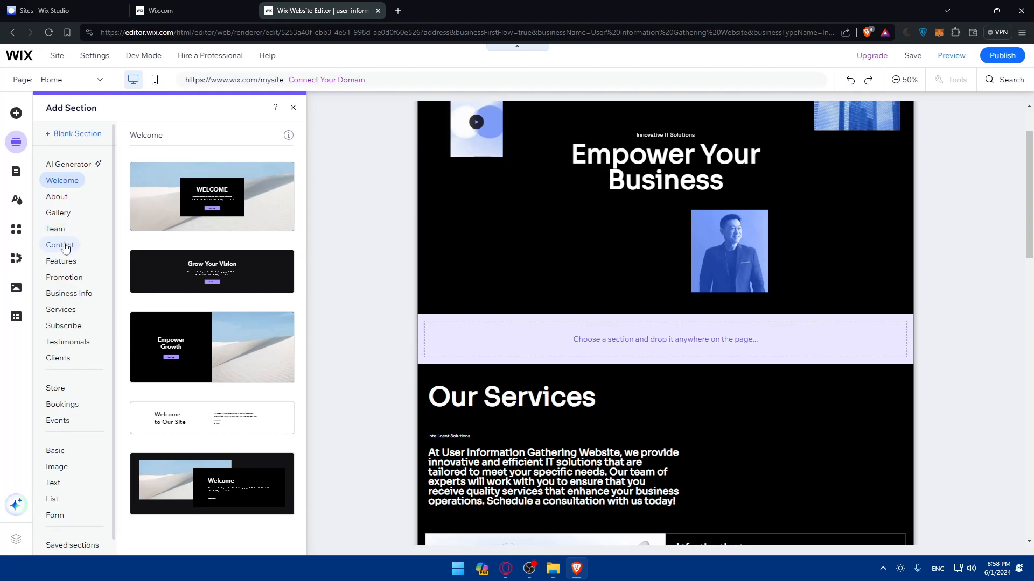
{"action": "scroll", "coordinate": [65, 248], "scroll_direction": "down", "scroll_amount": 1}
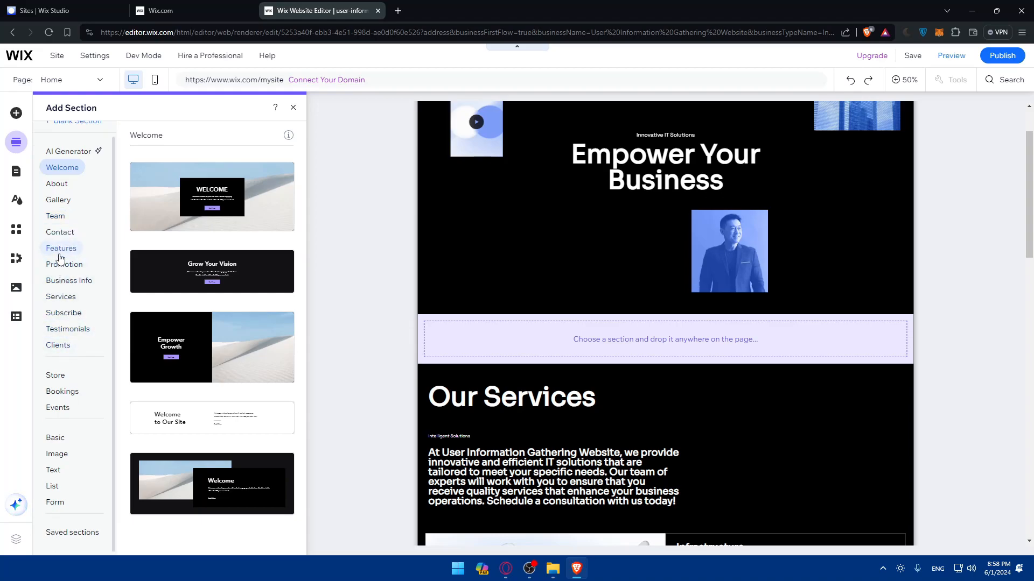
{"action": "left_click", "coordinate": [62, 237]}
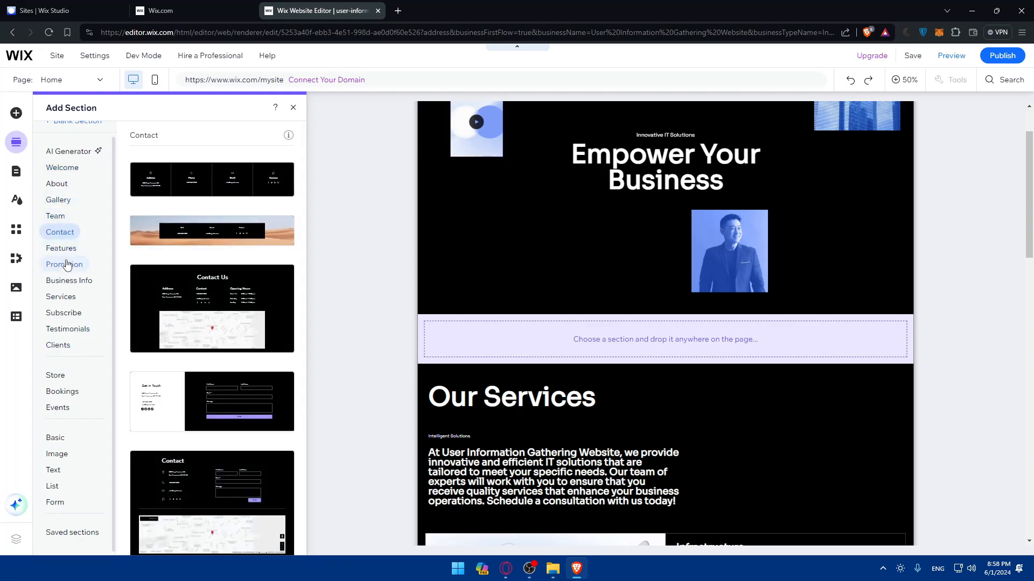
{"action": "left_click", "coordinate": [63, 314]}
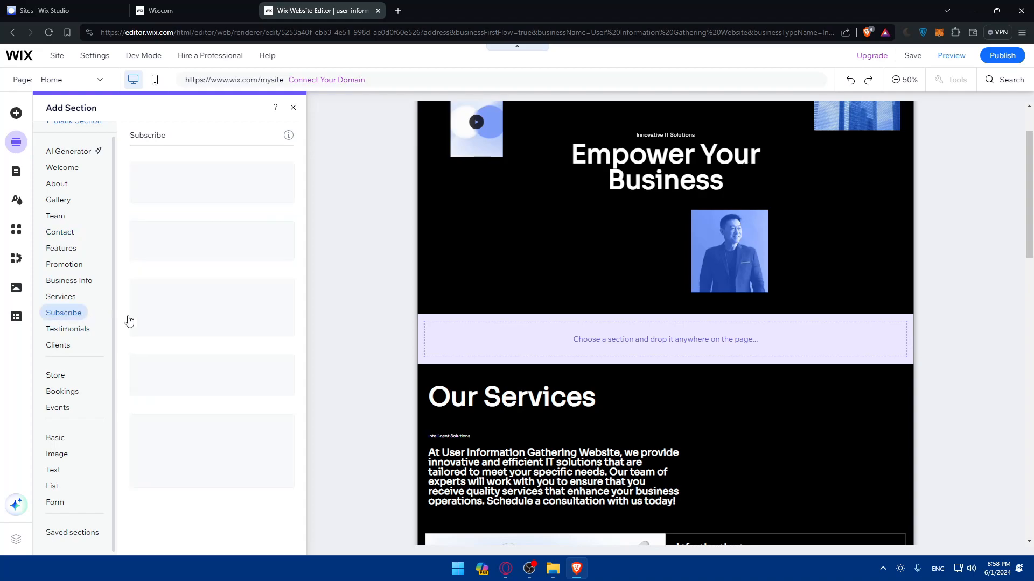
- Generate a section with the AI Generator, using the Contact section type and "log" as the text to include
{"action": "left_click", "coordinate": [69, 152]}
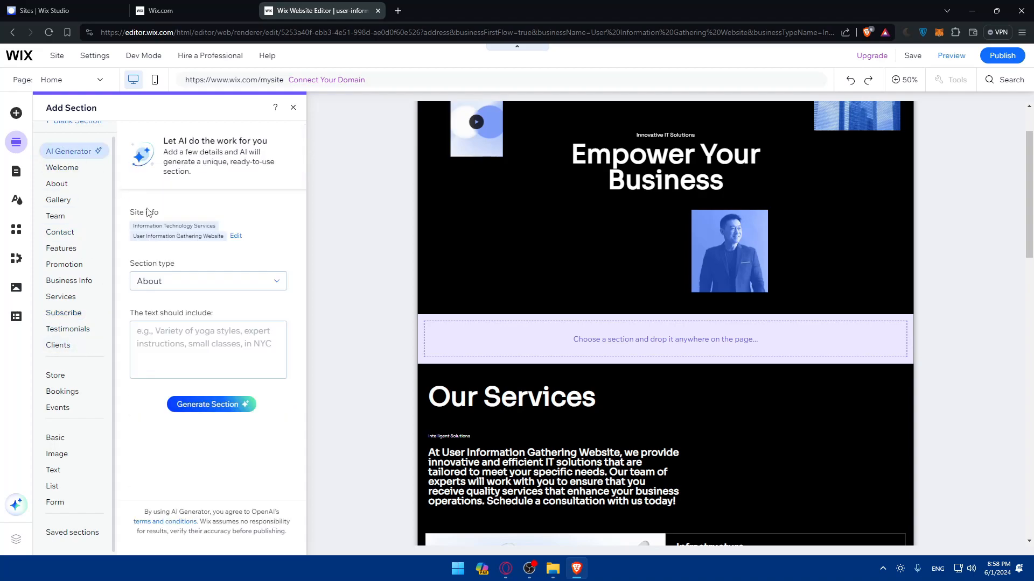
{"action": "left_click", "coordinate": [176, 288]}
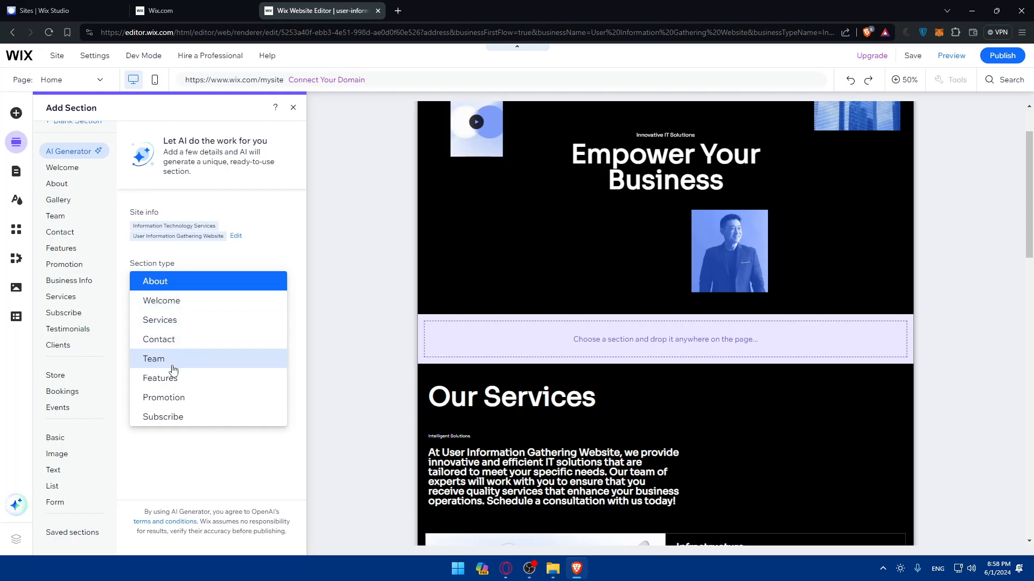
{"action": "left_click", "coordinate": [167, 341]}
{"action": "left_click", "coordinate": [192, 348]}
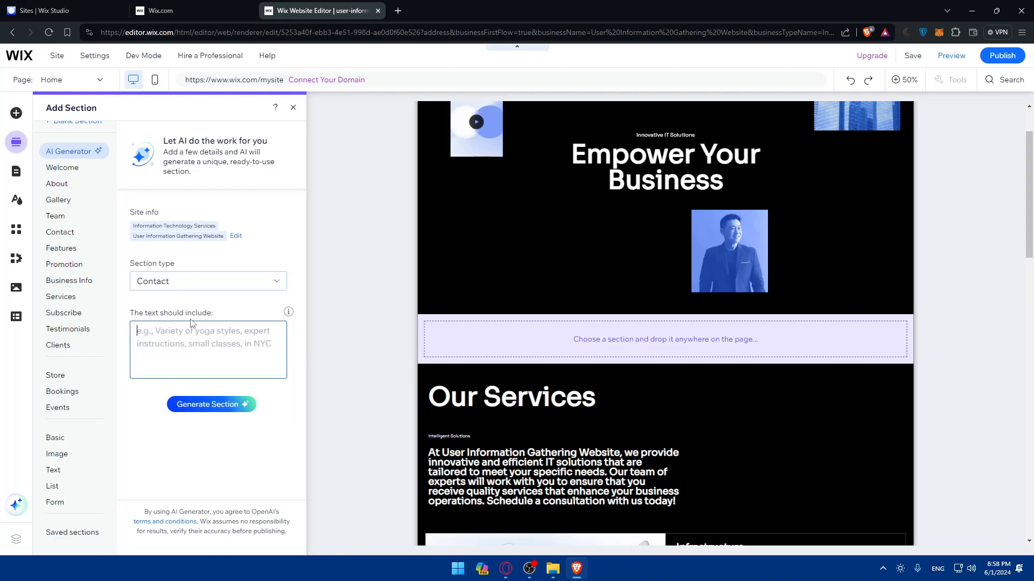
{"action": "type", "text": "log"}
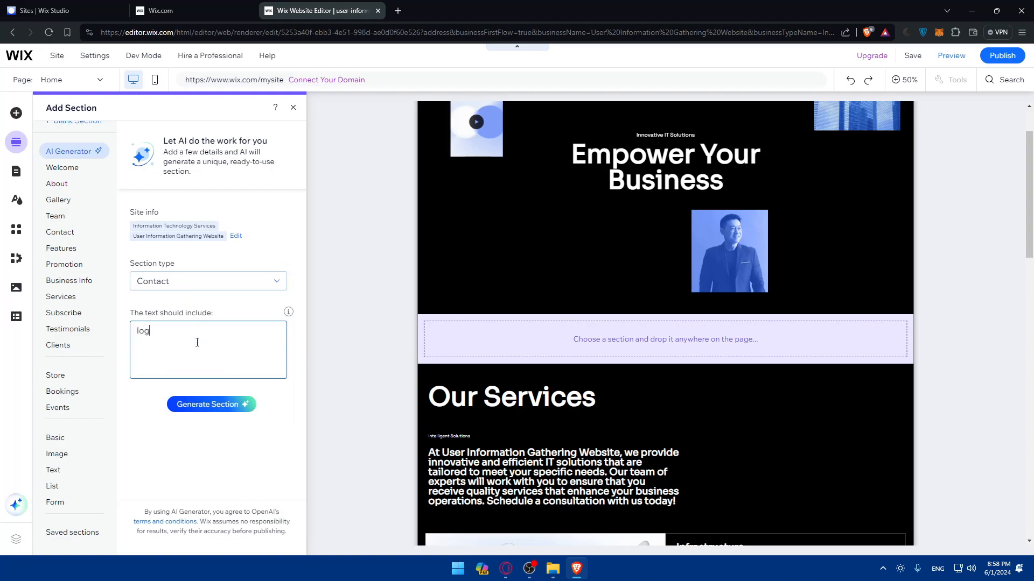
{"action": "left_click", "coordinate": [220, 403]}
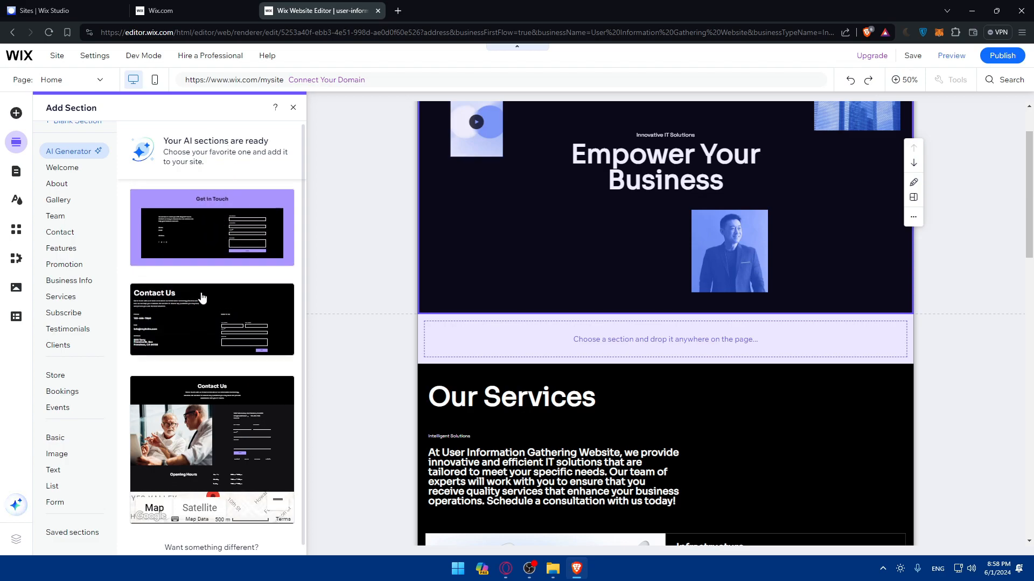
- Place the generated "Get in Touch" section above Our Services and check its contact texts and form column
{"action": "scroll", "coordinate": [201, 298], "scroll_direction": "down", "scroll_amount": 1}
{"action": "scroll", "coordinate": [216, 295], "scroll_direction": "up", "scroll_amount": 1}
{"action": "left_click_drag", "start_coordinate": [215, 231], "coordinate": [638, 344]}
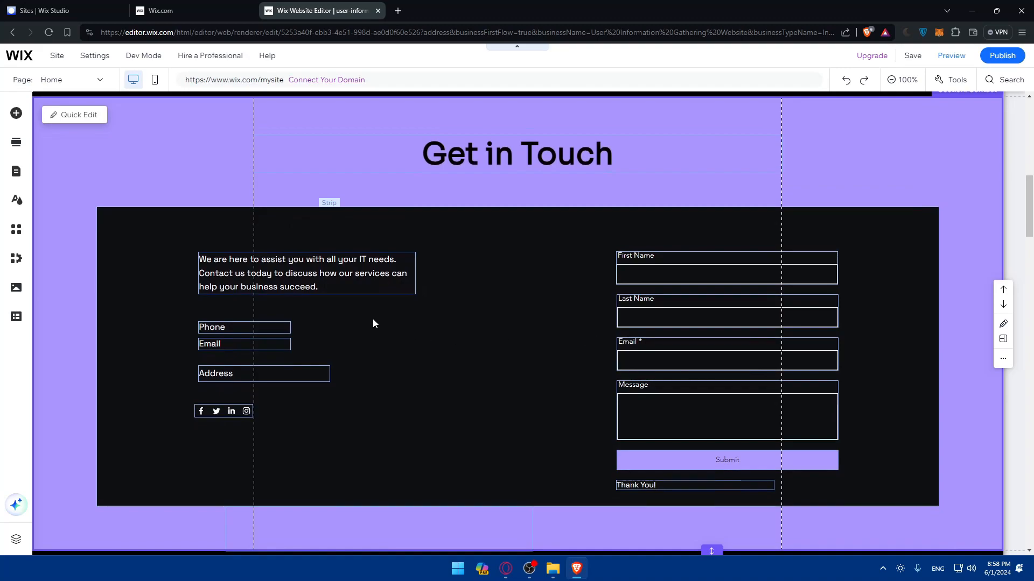
{"action": "left_click", "coordinate": [373, 323]}
{"action": "left_click", "coordinate": [237, 330]}
{"action": "left_click", "coordinate": [234, 343]}
{"action": "left_click", "coordinate": [248, 372]}
{"action": "left_click", "coordinate": [584, 256]}
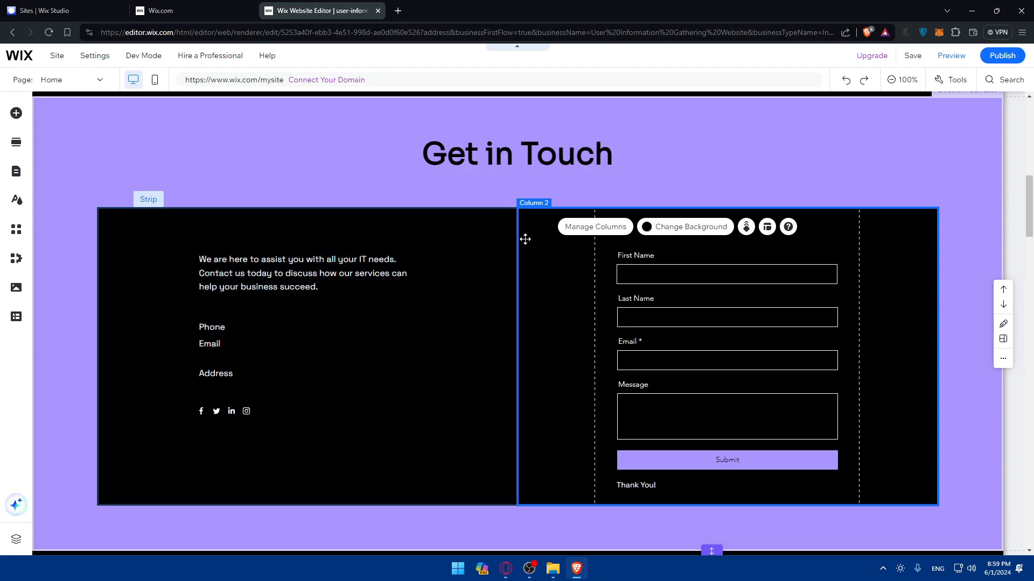
- Search the Wix App Market for "member area" and add the Wix Members Area app to the site
{"action": "left_click", "coordinate": [16, 230]}
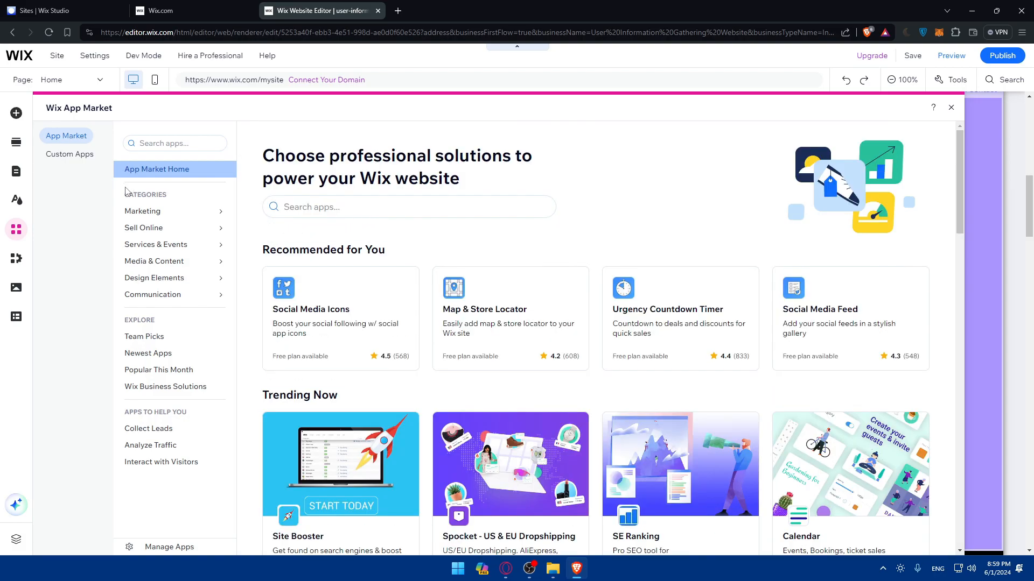
{"action": "left_click", "coordinate": [174, 145]}
{"action": "type", "text": "member area"}
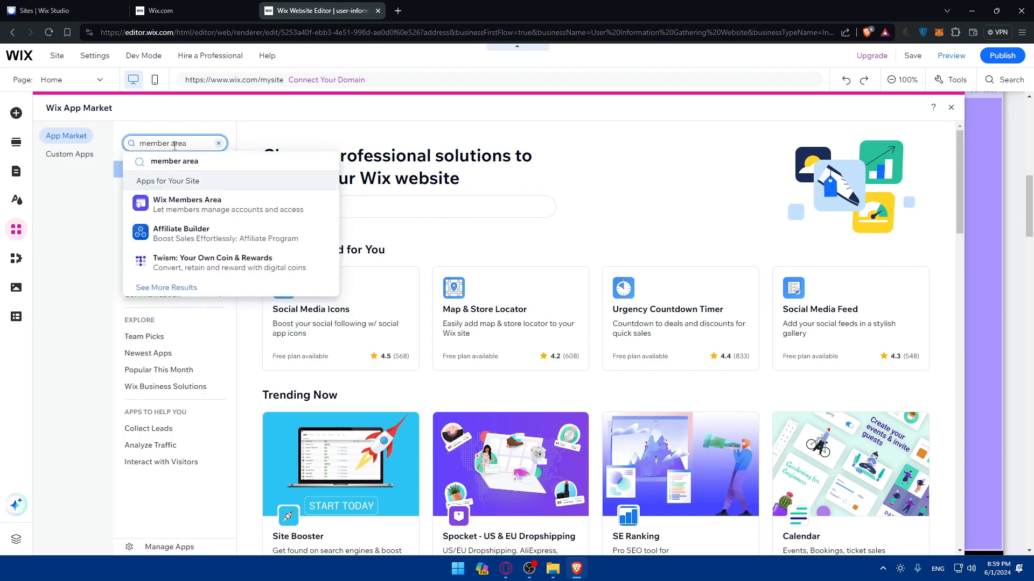
{"action": "left_click", "coordinate": [226, 204]}
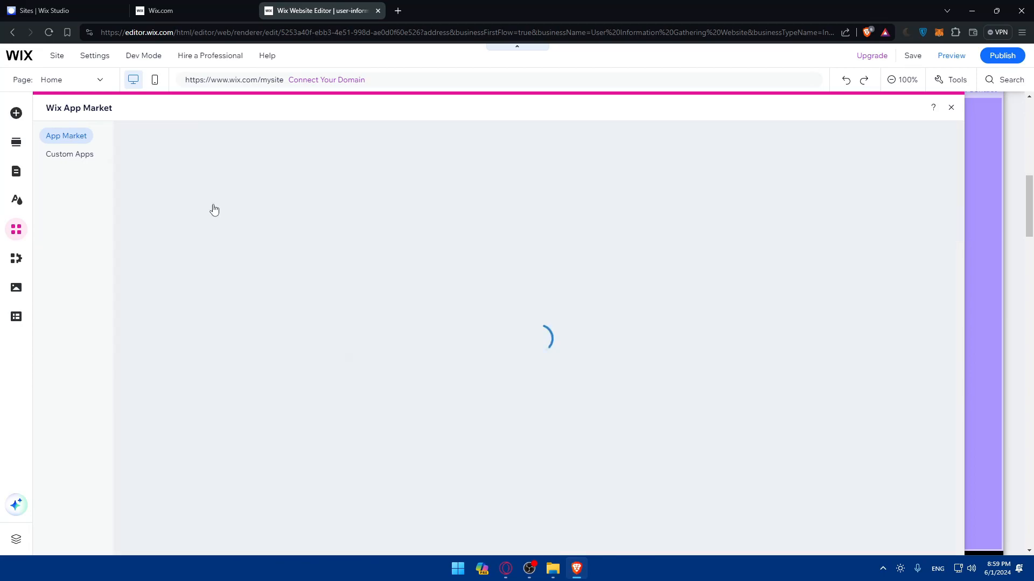
{"action": "mouse_move", "coordinate": [226, 226]}
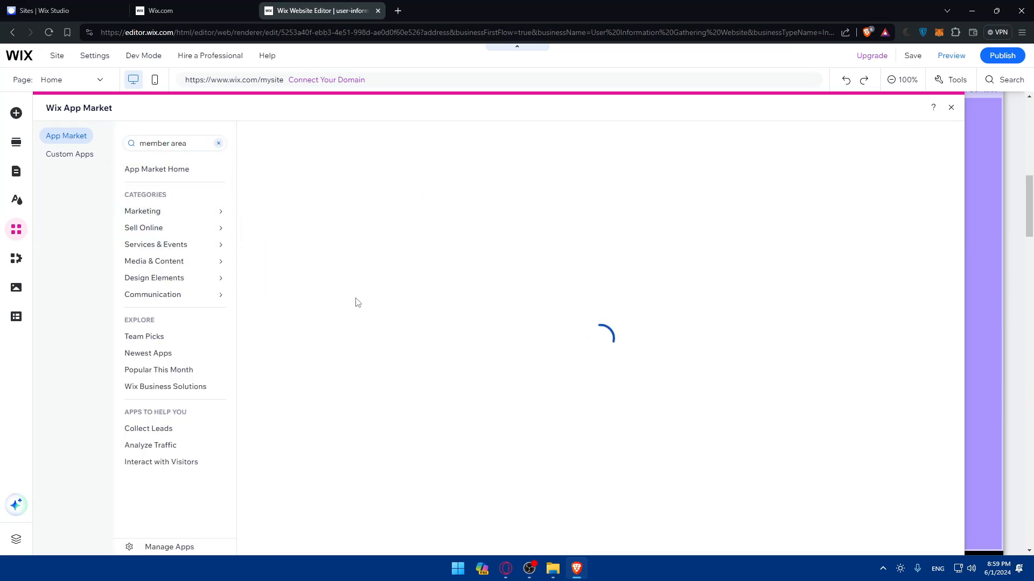
{"action": "left_click", "coordinate": [345, 257]}
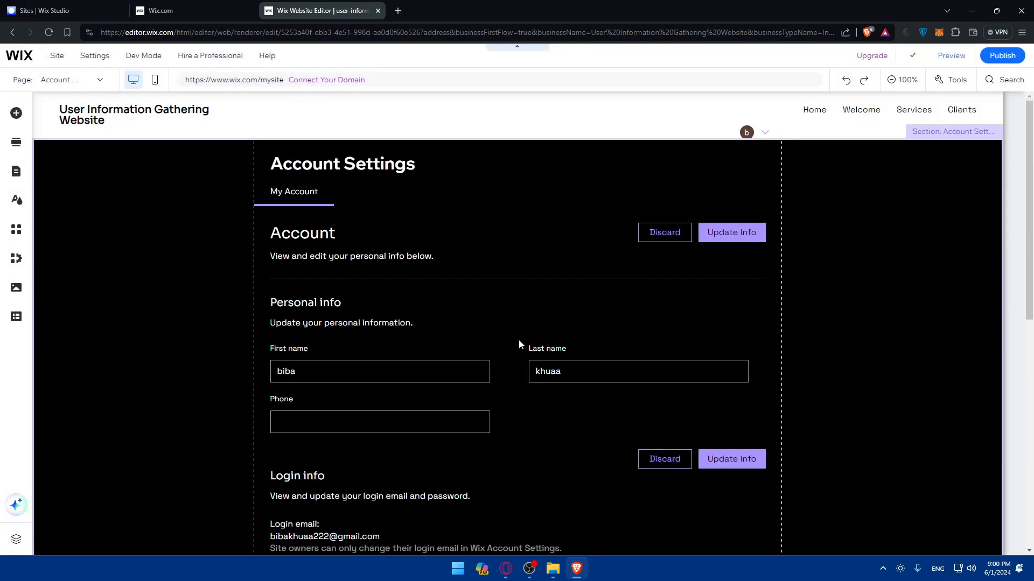
- Look through the Account Settings member page from the personal info to the login info and back
{"action": "scroll", "coordinate": [379, 257], "scroll_direction": "down", "scroll_amount": 2}
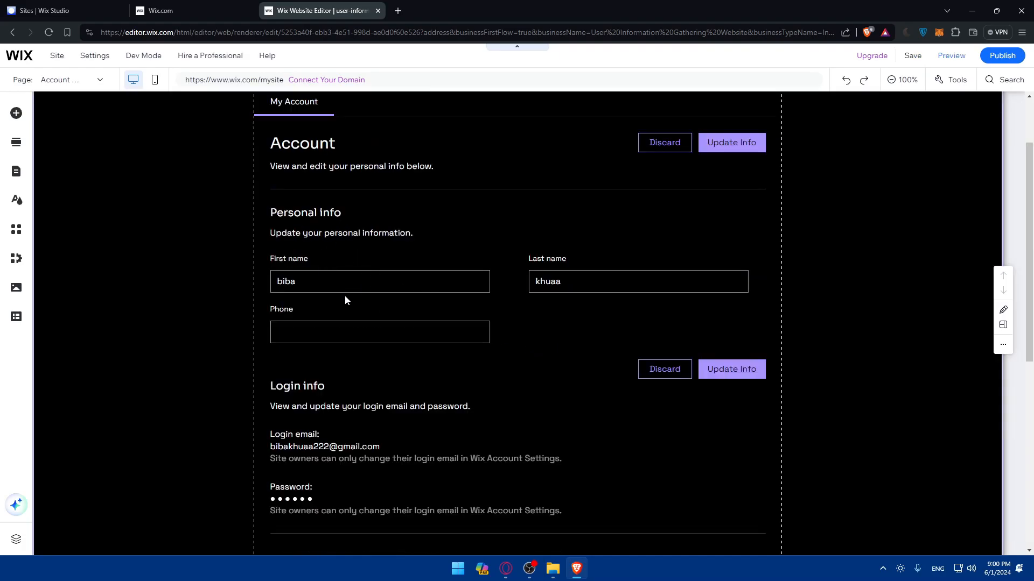
{"action": "scroll", "coordinate": [460, 316], "scroll_direction": "down", "scroll_amount": 2}
{"action": "scroll", "coordinate": [451, 320], "scroll_direction": "up", "scroll_amount": 4}
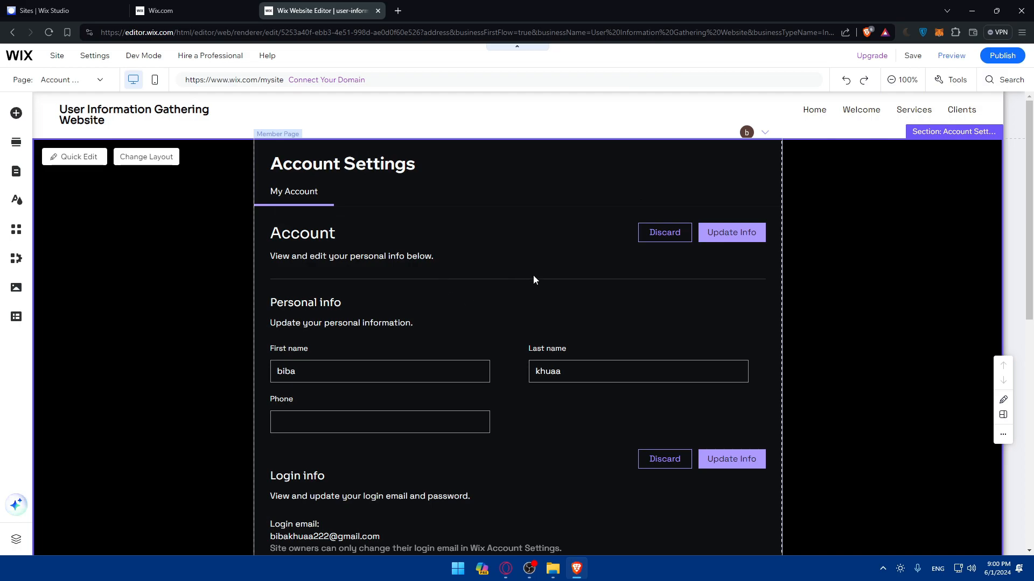
- Examine the My Account element's text, layout, design and support settings, close them and return to the account's personal and login info
{"action": "left_click", "coordinate": [533, 280]}
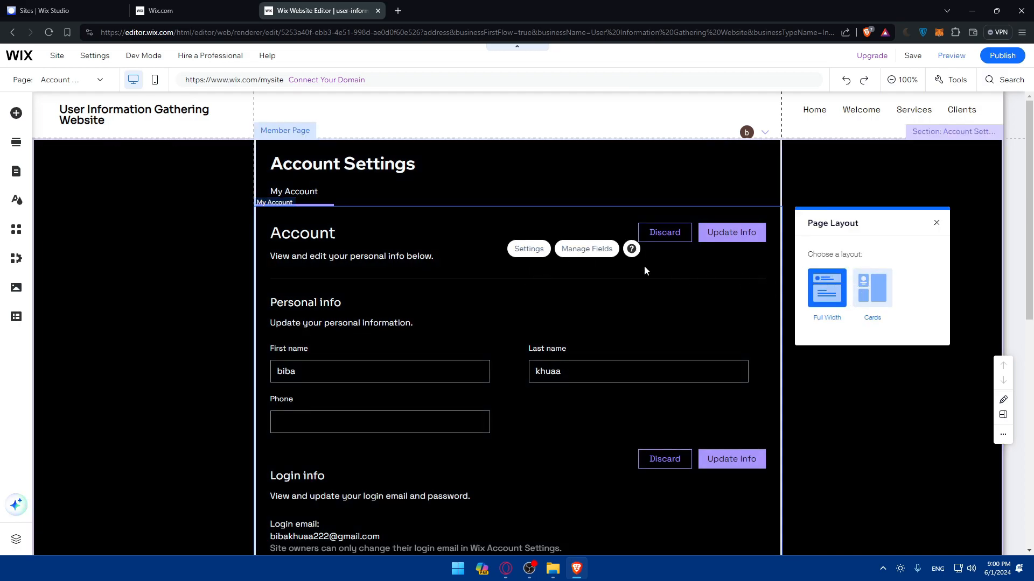
{"action": "left_click", "coordinate": [528, 249]}
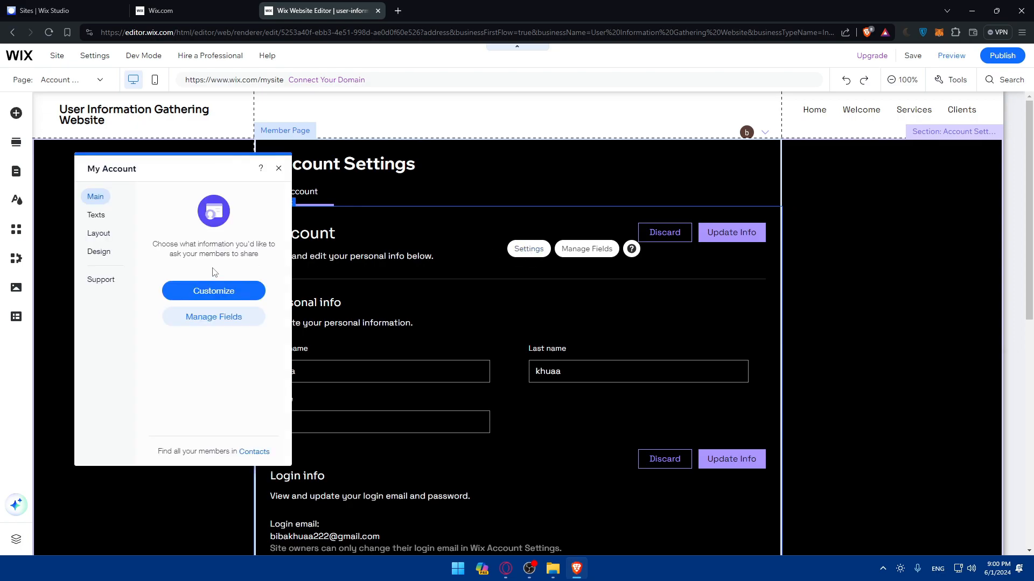
{"action": "left_click", "coordinate": [96, 215]}
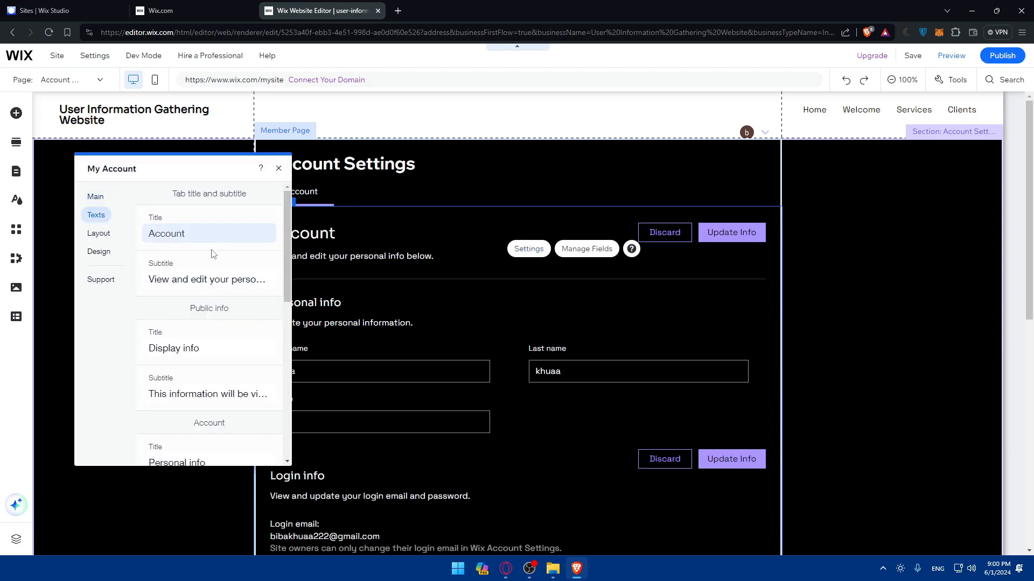
{"action": "left_click", "coordinate": [106, 238]}
{"action": "left_click", "coordinate": [98, 252]}
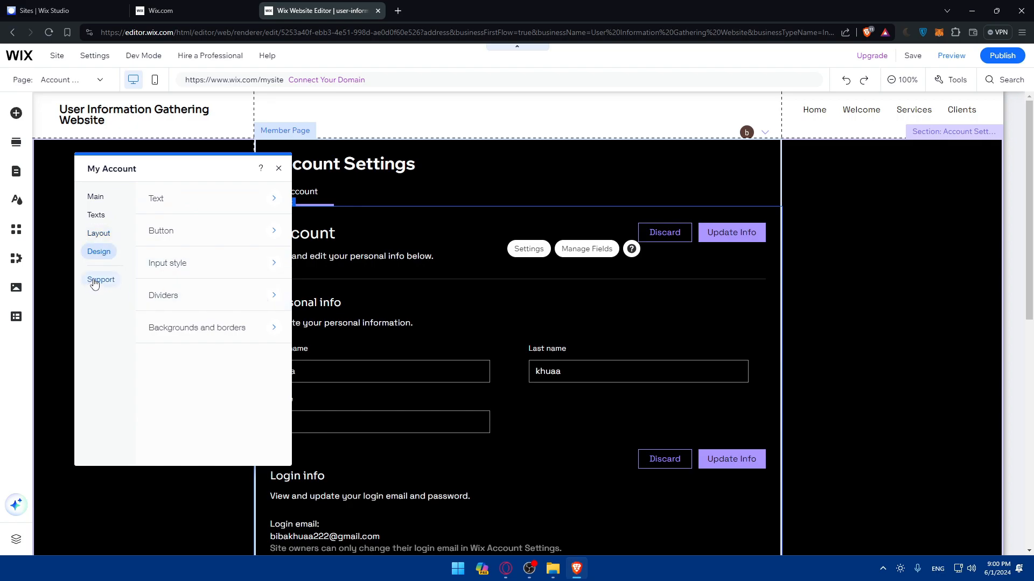
{"action": "left_click", "coordinate": [99, 279]}
{"action": "left_click", "coordinate": [100, 202]}
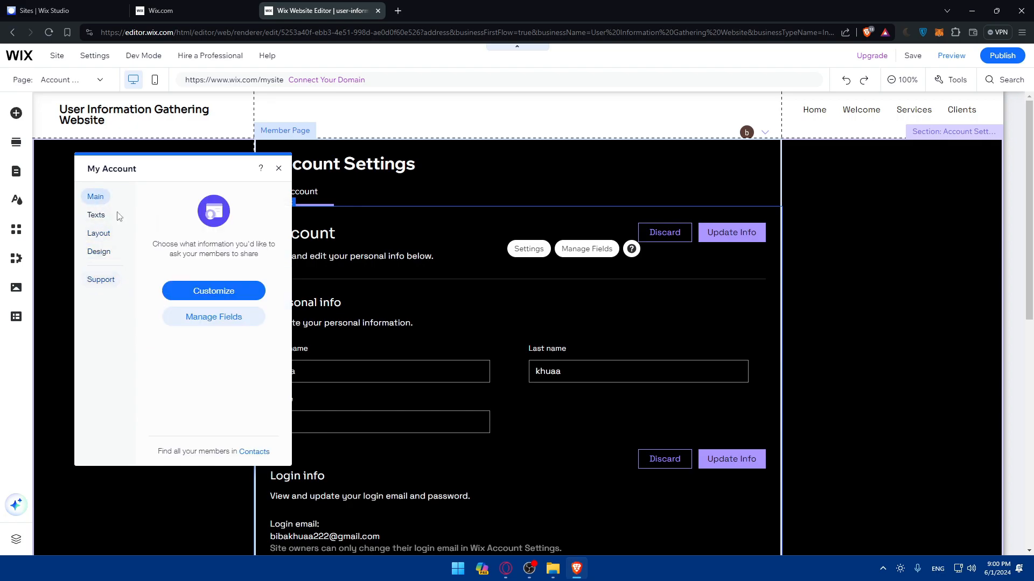
{"action": "left_click", "coordinate": [210, 293]}
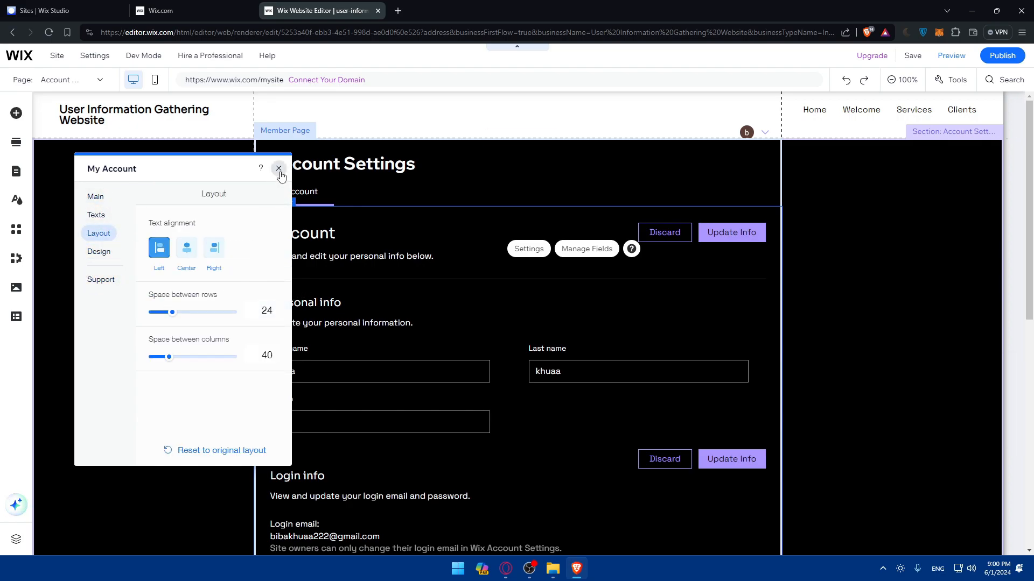
{"action": "left_click", "coordinate": [279, 169]}
{"action": "scroll", "coordinate": [426, 312], "scroll_direction": "down", "scroll_amount": 2}
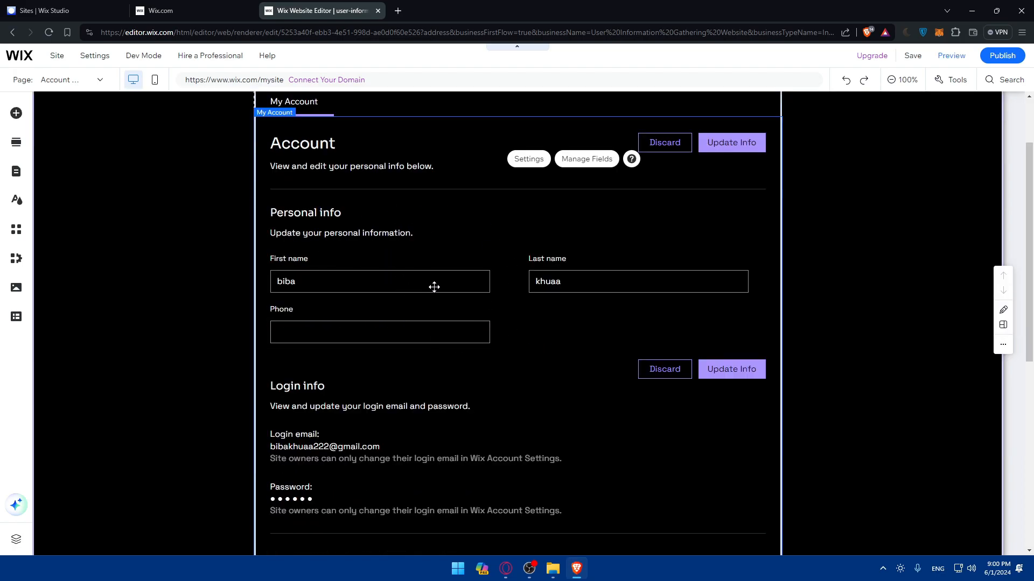